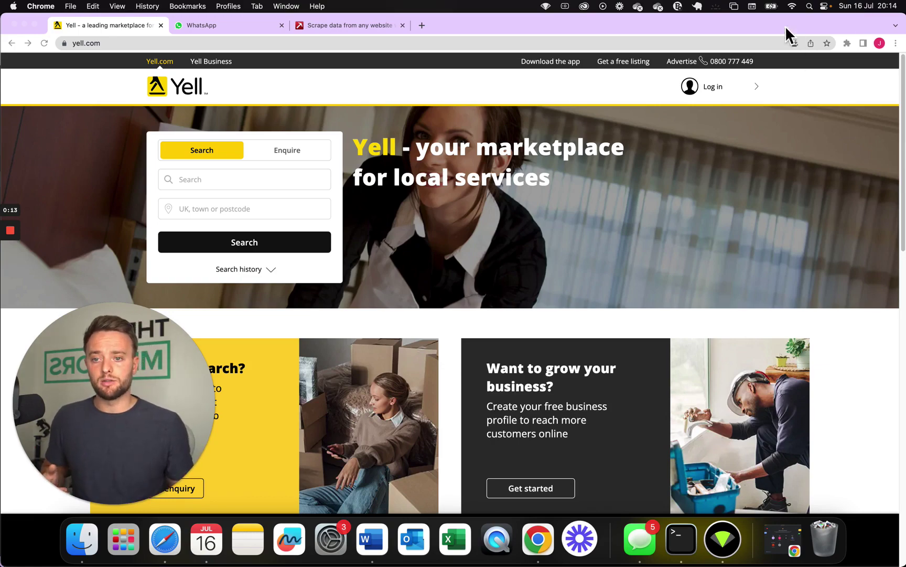
Go back from the Data Miner site to the Yell homepage's business search box.
{"action": "left_click", "coordinate": [367, 27]}
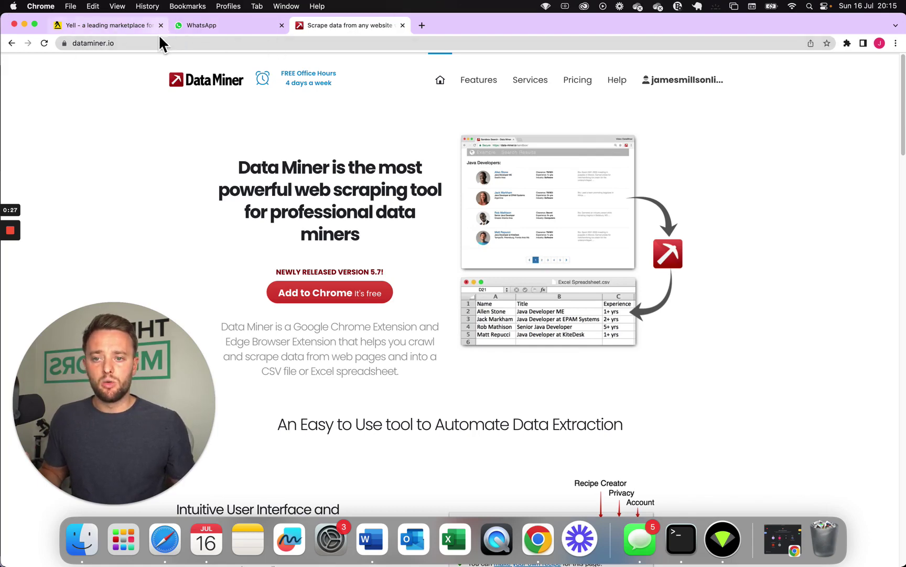
{"action": "left_click", "coordinate": [85, 30]}
{"action": "left_click", "coordinate": [289, 178]}
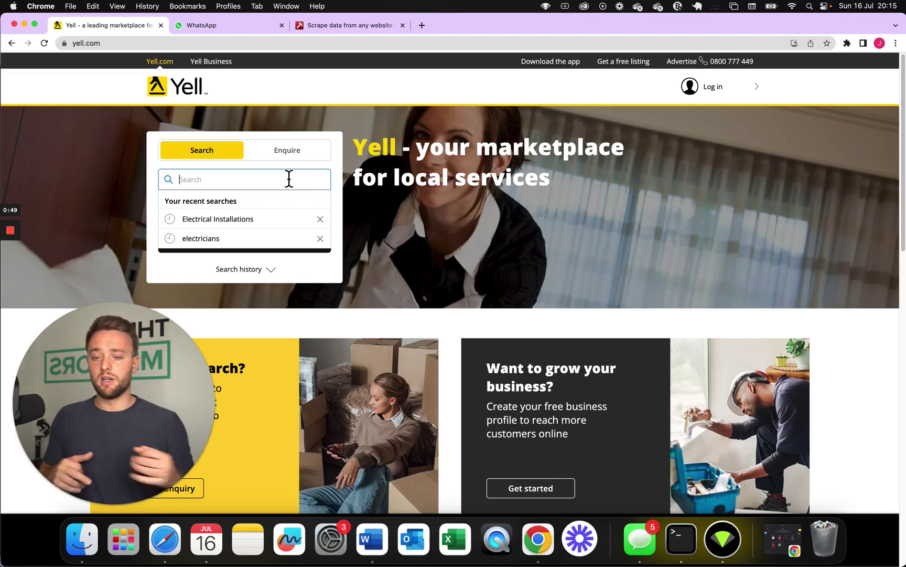
Search Yell for 'electricians' in Manchester.
{"action": "left_click", "coordinate": [219, 238]}
{"action": "left_click", "coordinate": [224, 217]}
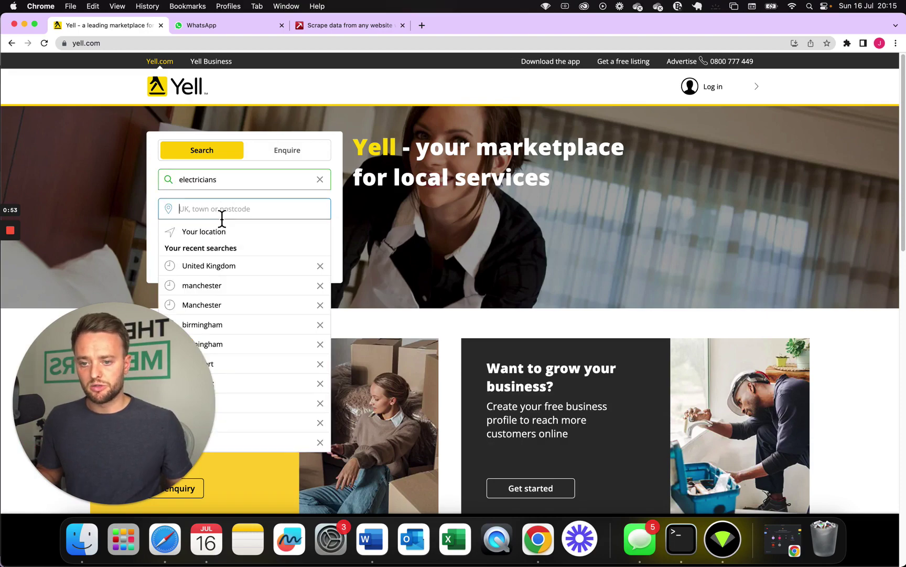
{"action": "type", "text": "manc"}
{"action": "left_click", "coordinate": [217, 273]}
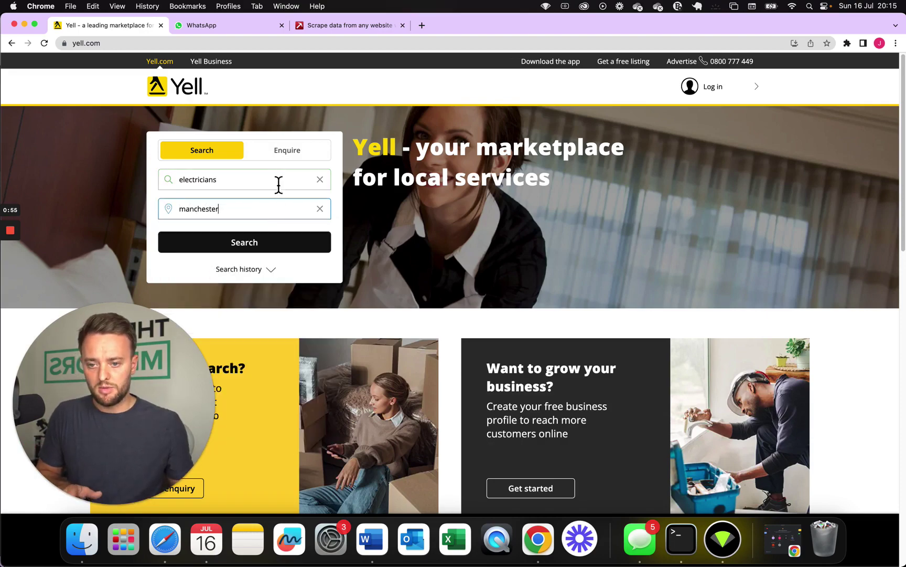
{"action": "left_click", "coordinate": [287, 245]}
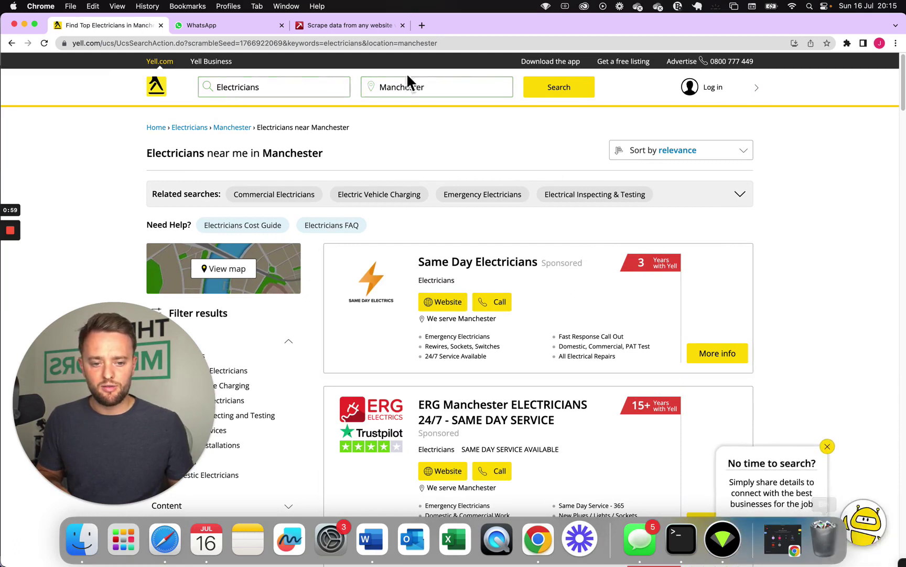
Sort the electrician results by Distance and scroll through the listings.
{"action": "left_click", "coordinate": [734, 165]}
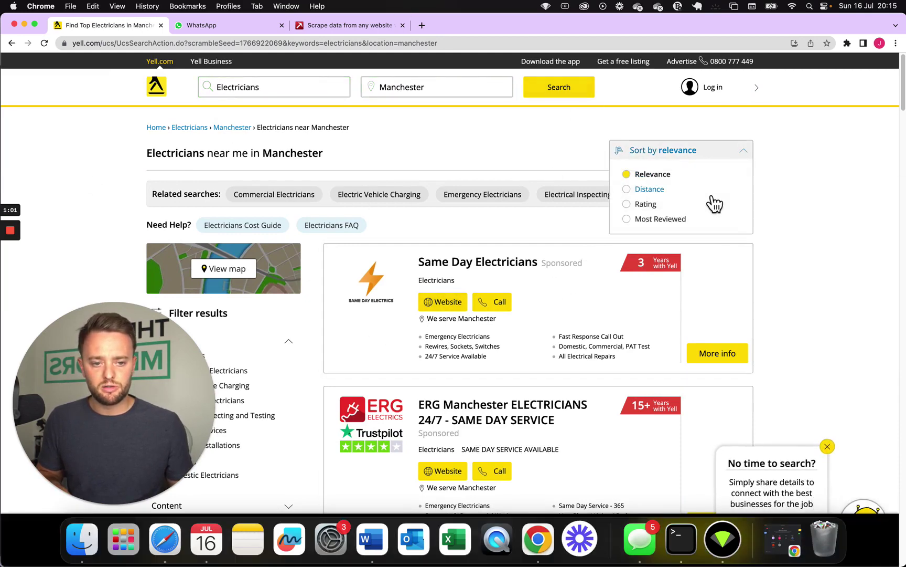
{"action": "left_click", "coordinate": [674, 190]}
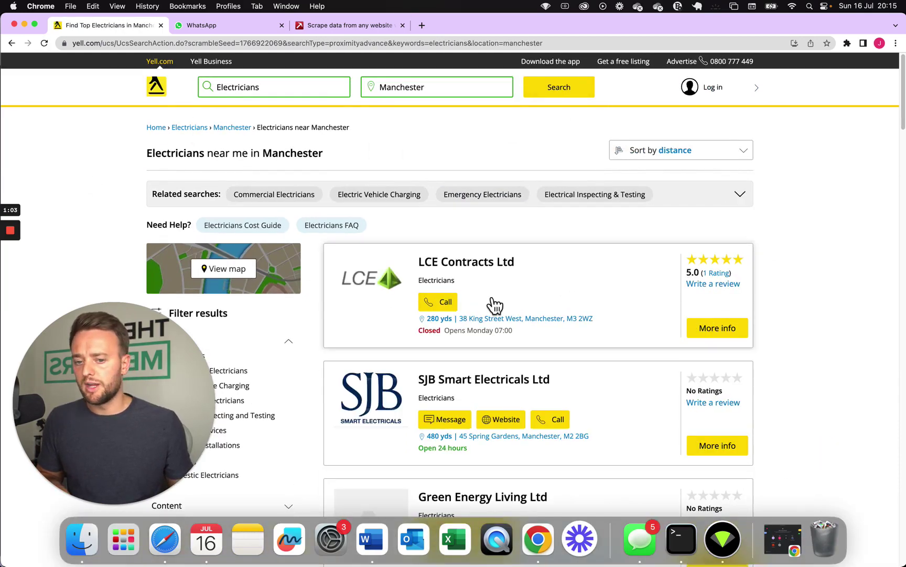
{"action": "scroll", "coordinate": [388, 267], "scroll_direction": "down", "scroll_amount": 20}
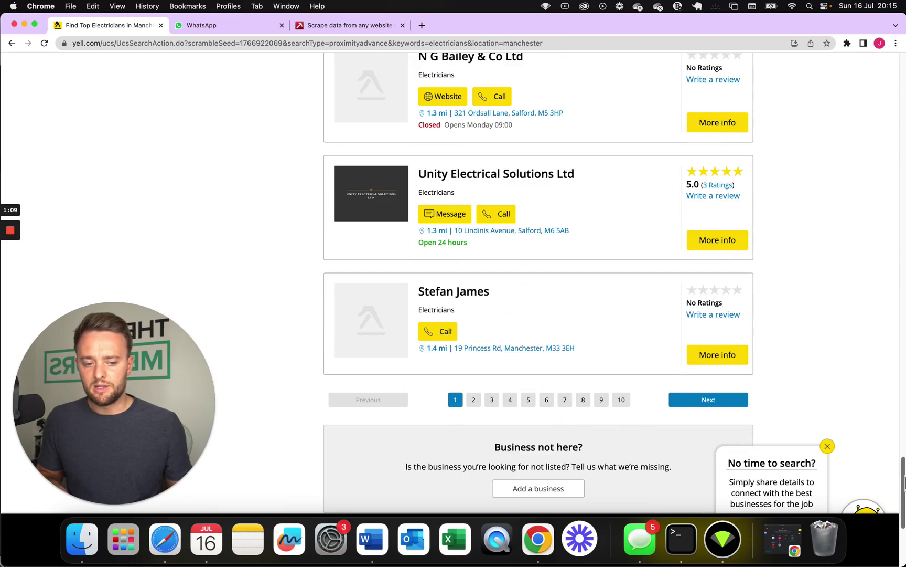
{"action": "left_click_drag", "start_coordinate": [903, 492], "coordinate": [903, 109]}
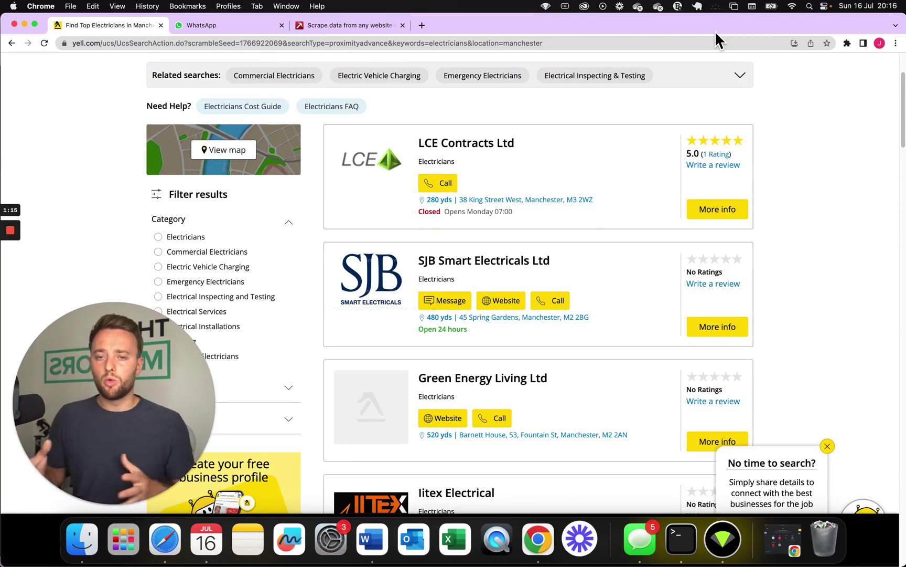
{"action": "scroll", "coordinate": [688, 158], "scroll_direction": "up", "scroll_amount": 3}
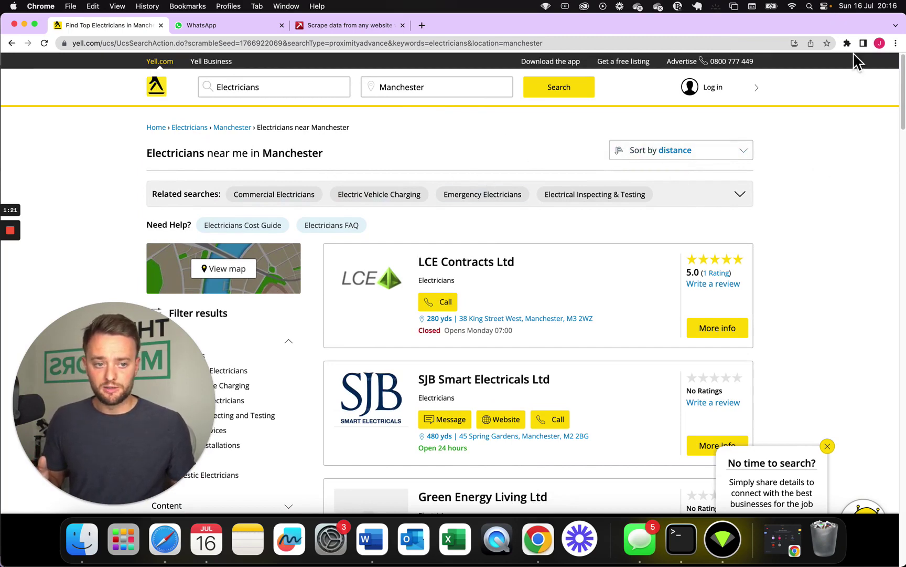
Open the Data Miner pricing page and browse the plans.
{"action": "left_click", "coordinate": [345, 29]}
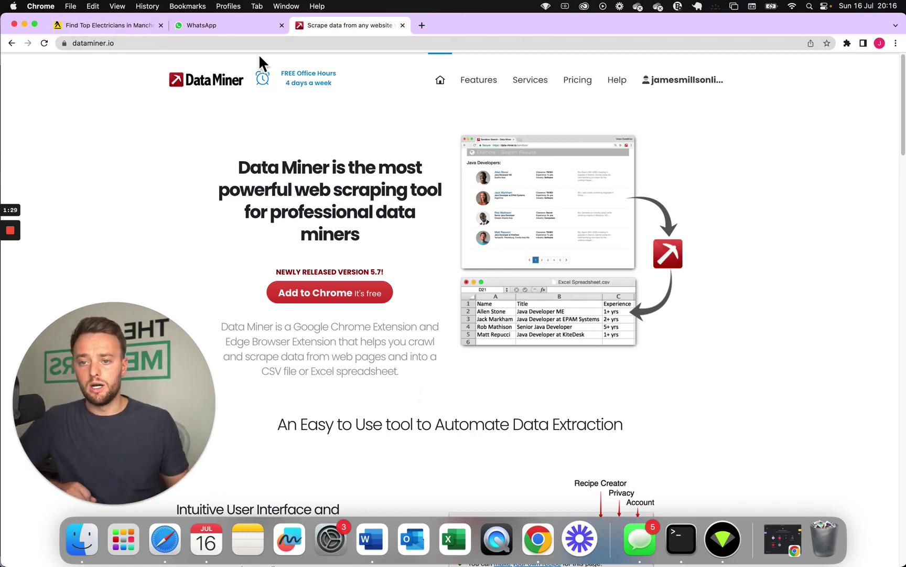
{"action": "left_click", "coordinate": [582, 87]}
{"action": "scroll", "coordinate": [526, 243], "scroll_direction": "down", "scroll_amount": 5}
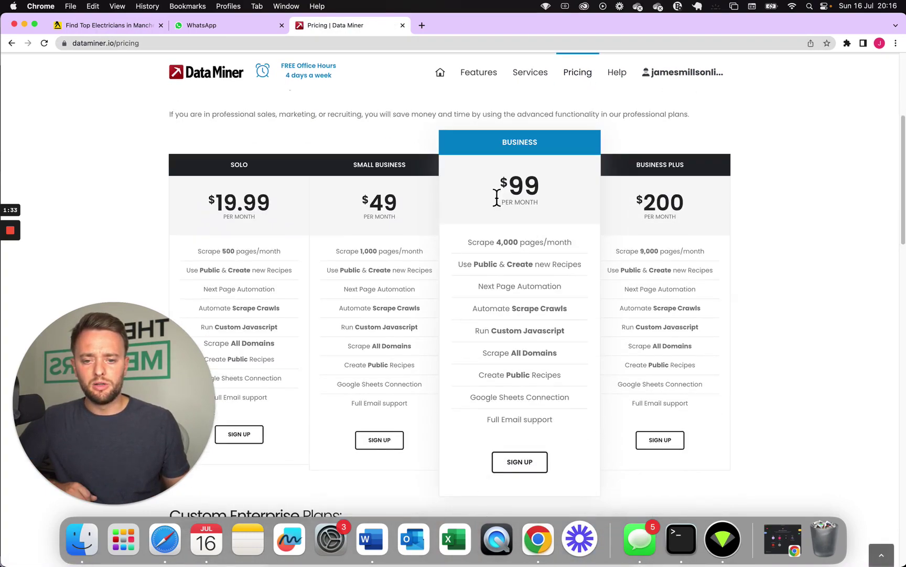
{"action": "scroll", "coordinate": [390, 194], "scroll_direction": "up", "scroll_amount": 2}
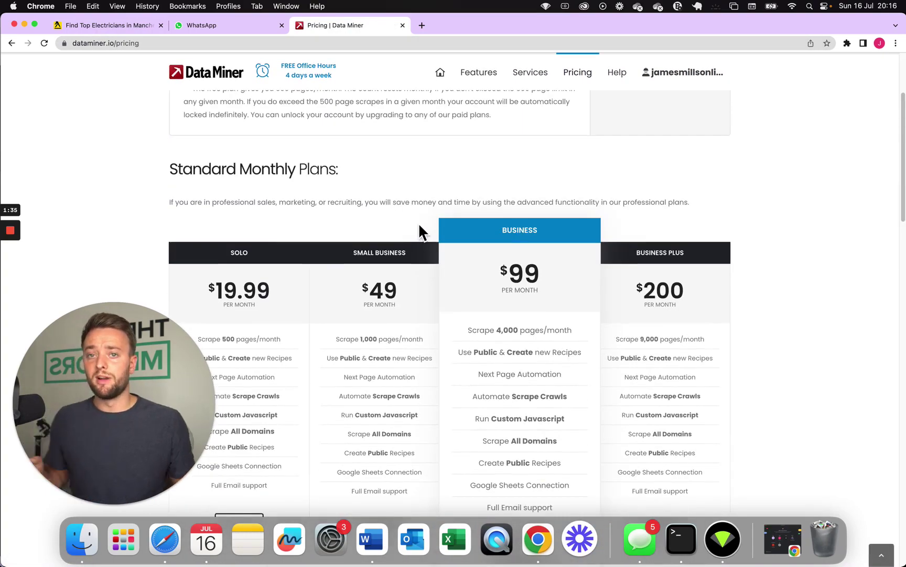
{"action": "scroll", "coordinate": [446, 223], "scroll_direction": "up", "scroll_amount": 1}
{"action": "scroll", "coordinate": [447, 217], "scroll_direction": "down", "scroll_amount": 5}
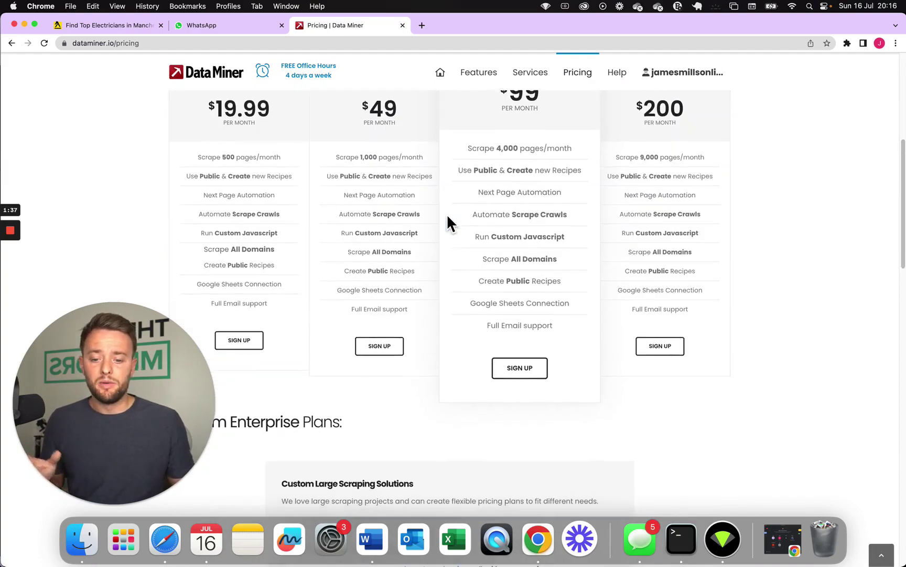
Finish reviewing the pricing plans and return to the Yell Manchester electricians results.
{"action": "scroll", "coordinate": [461, 262], "scroll_direction": "down", "scroll_amount": 2}
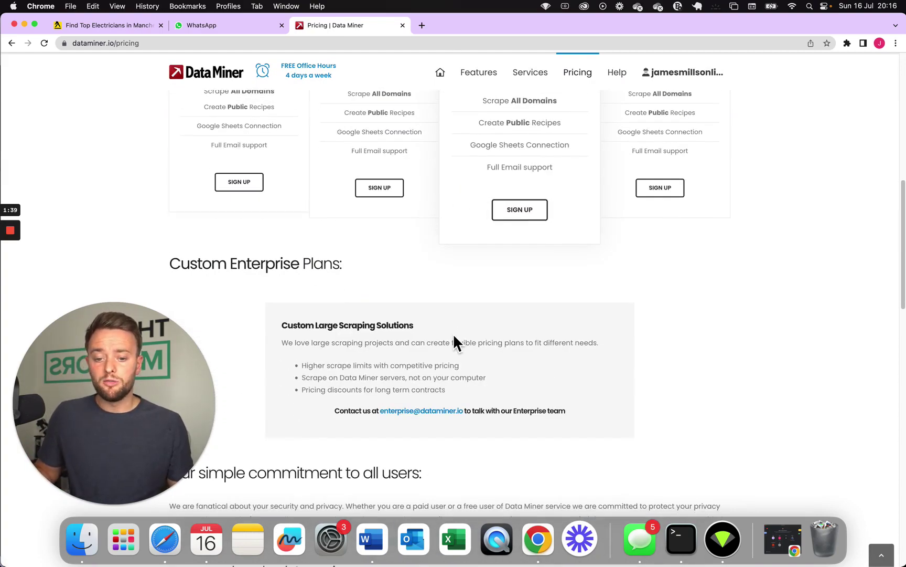
{"action": "scroll", "coordinate": [453, 334], "scroll_direction": "down", "scroll_amount": 5}
{"action": "scroll", "coordinate": [454, 330], "scroll_direction": "up", "scroll_amount": 7}
{"action": "scroll", "coordinate": [457, 330], "scroll_direction": "up", "scroll_amount": 9}
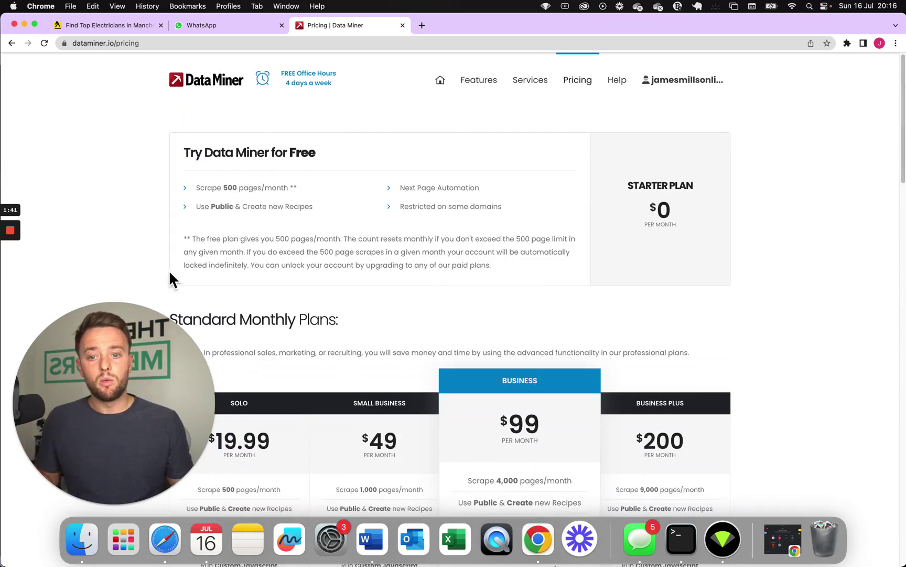
{"action": "scroll", "coordinate": [322, 349], "scroll_direction": "down", "scroll_amount": 4}
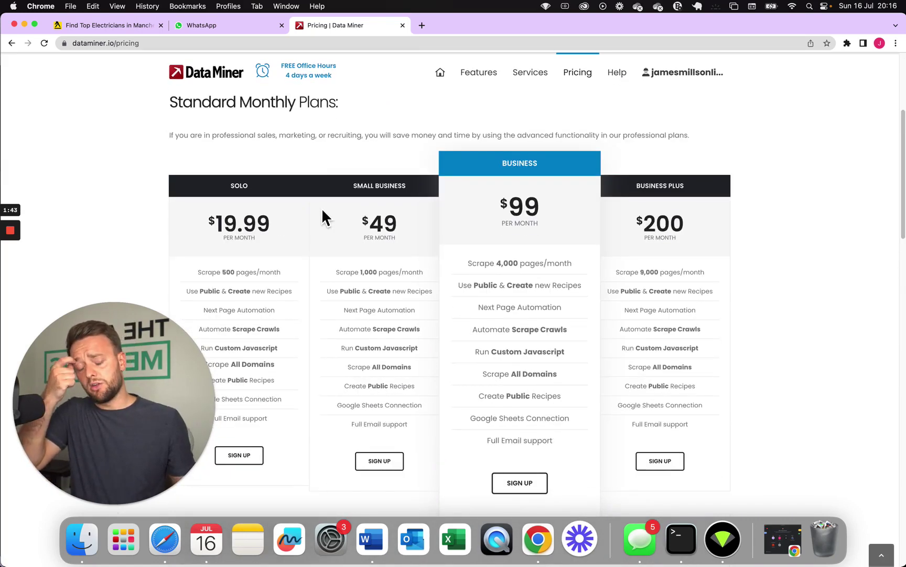
{"action": "scroll", "coordinate": [351, 170], "scroll_direction": "up", "scroll_amount": 2}
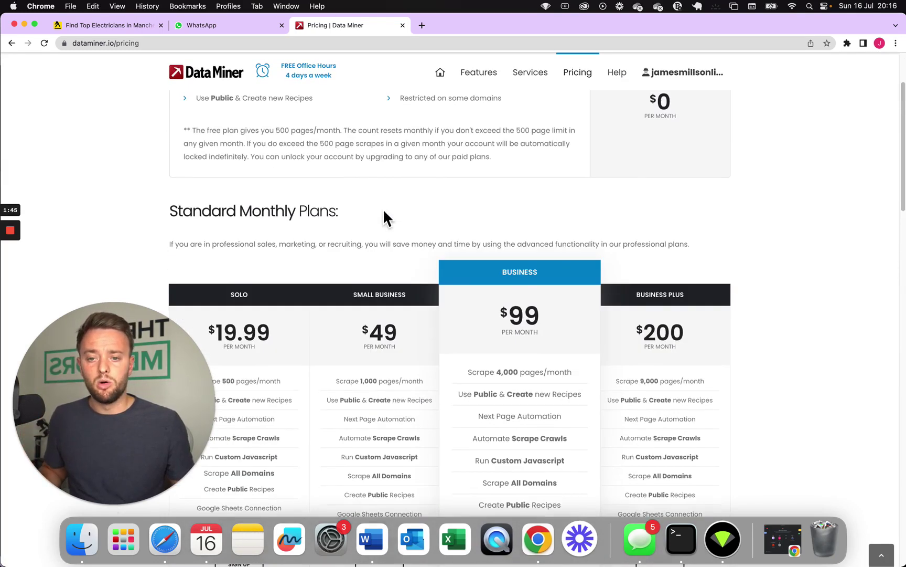
{"action": "left_click", "coordinate": [125, 27]}
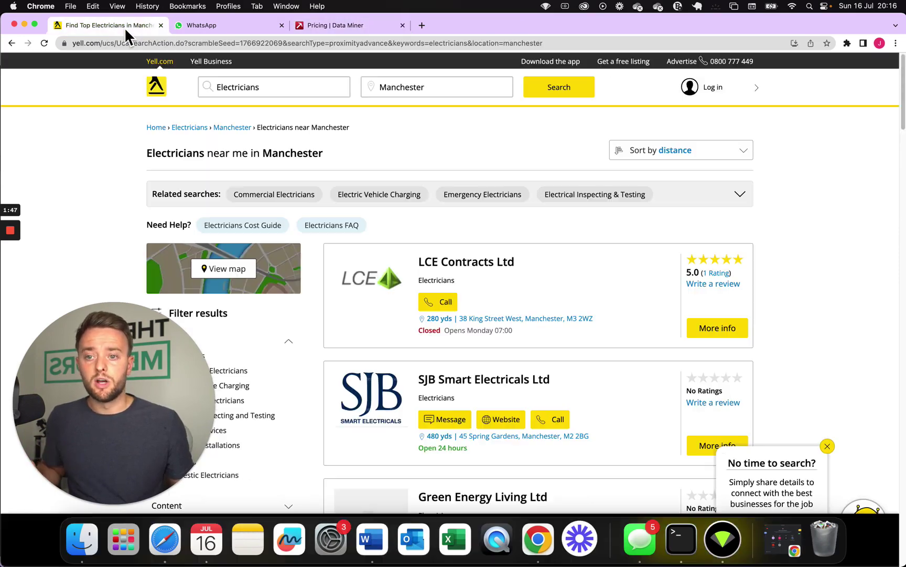
Run Data Miner's yell.com - List 2019 recipe, then dismiss the paid-plan block.
{"action": "left_click", "coordinate": [848, 43]}
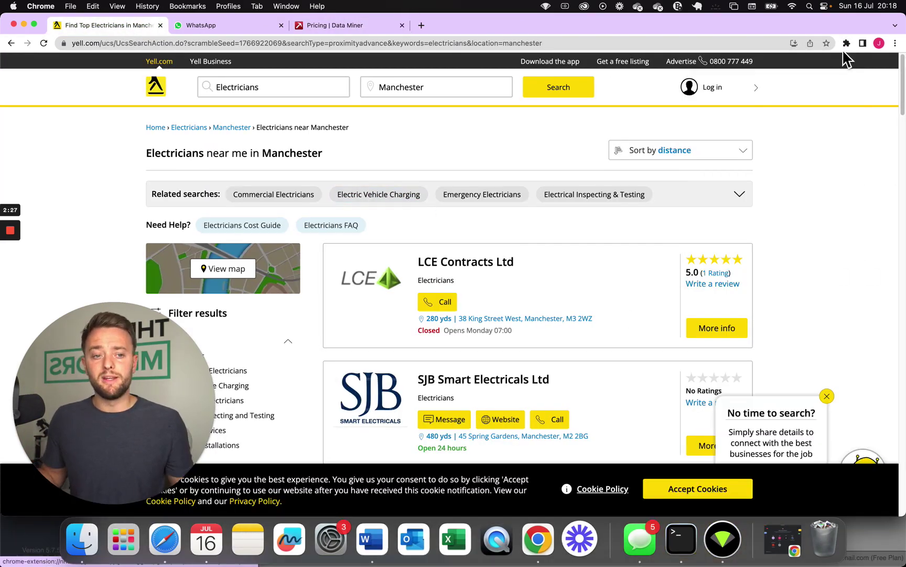
{"action": "left_click", "coordinate": [847, 44]}
{"action": "left_click", "coordinate": [783, 136]}
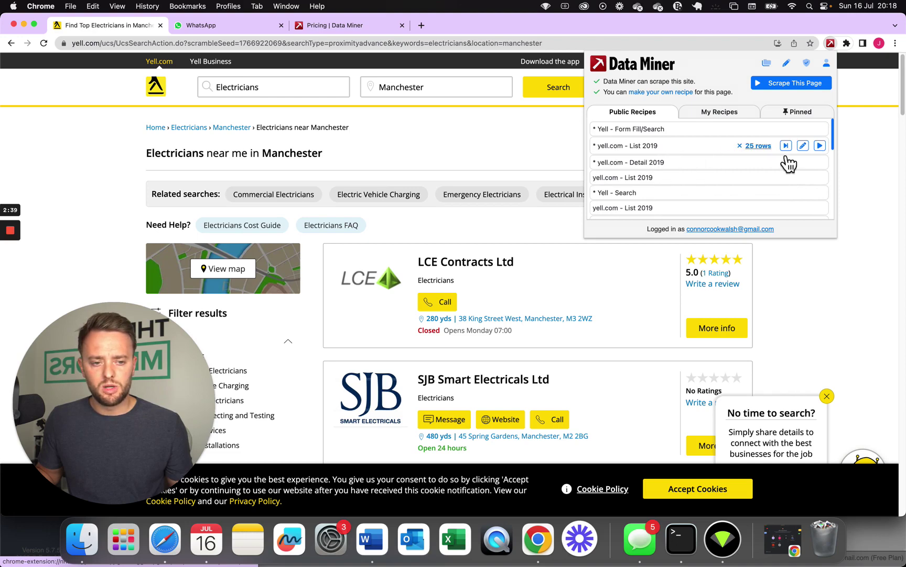
{"action": "left_click", "coordinate": [820, 145]}
{"action": "left_click", "coordinate": [613, 163]}
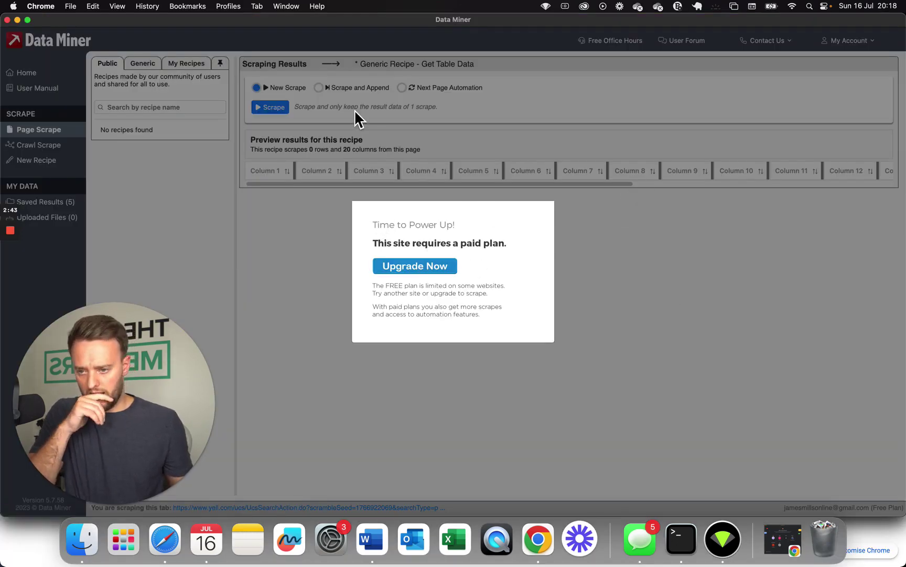
{"action": "left_click", "coordinate": [11, 270]}
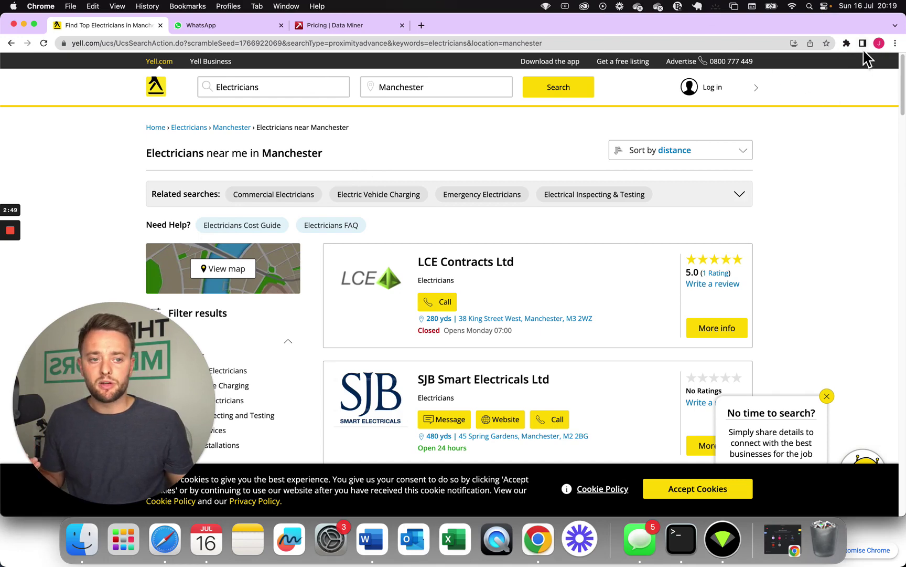
Reopen Data Miner and run the yell.com - List 2019 recipe again.
{"action": "left_click", "coordinate": [846, 43]}
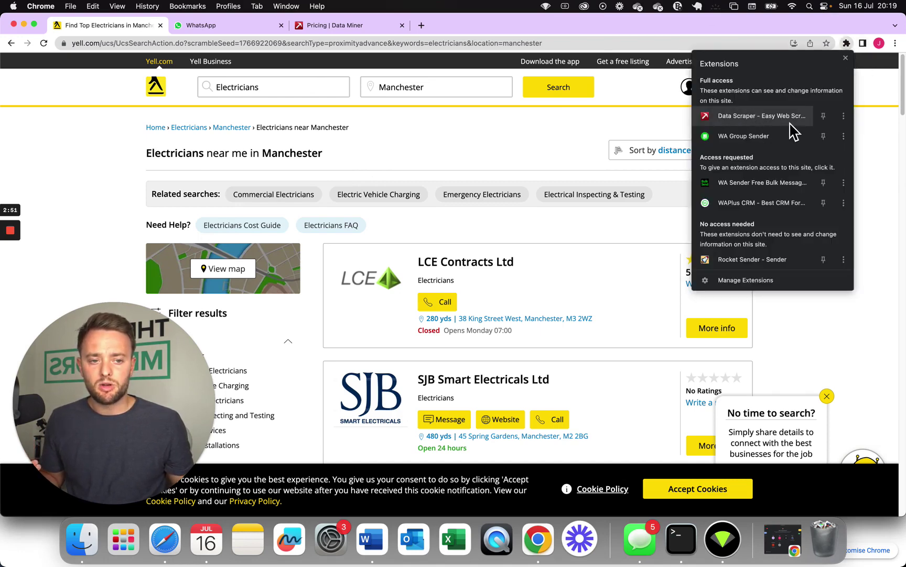
{"action": "left_click", "coordinate": [791, 121]}
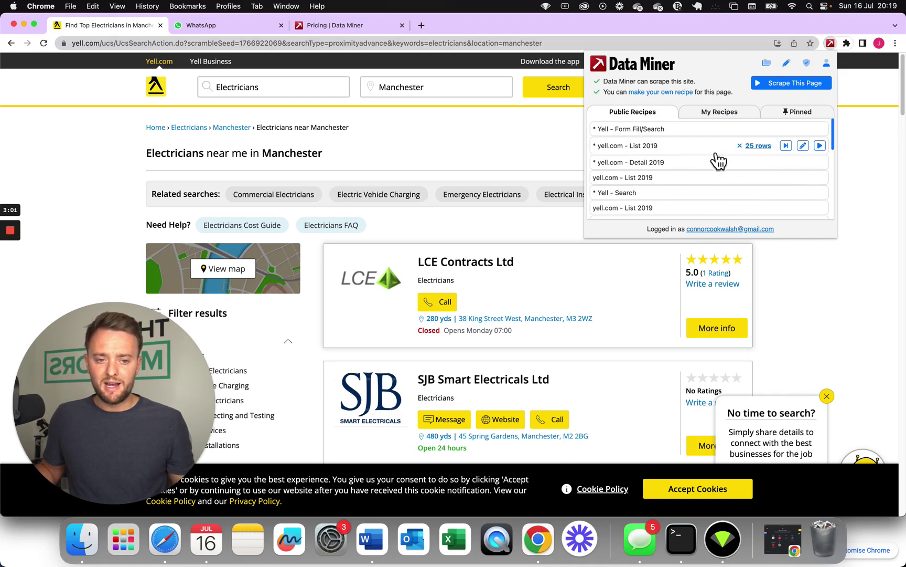
{"action": "left_click", "coordinate": [821, 146]}
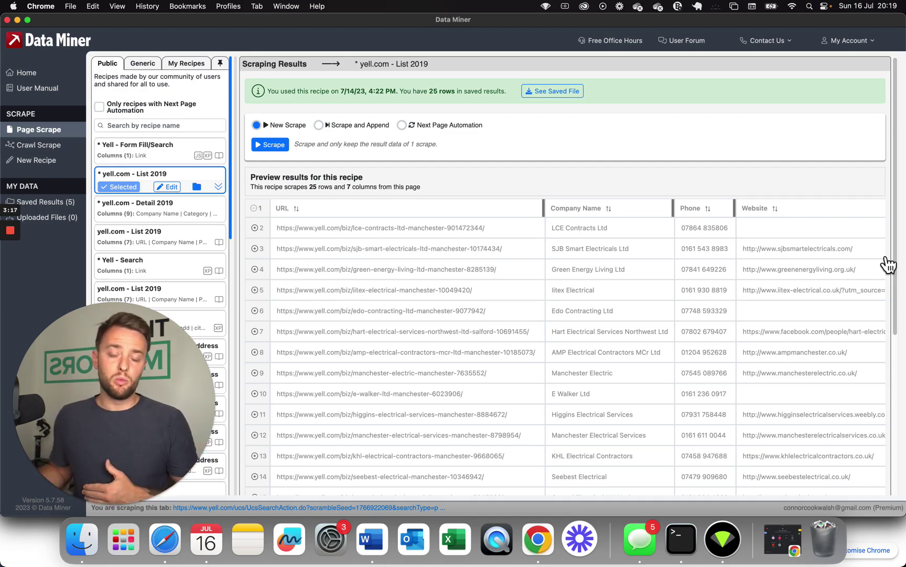
Scroll the 25-row preview of Manchester electrical firms with URL, name, phone and website.
{"action": "scroll", "coordinate": [674, 249], "scroll_direction": "down", "scroll_amount": 5}
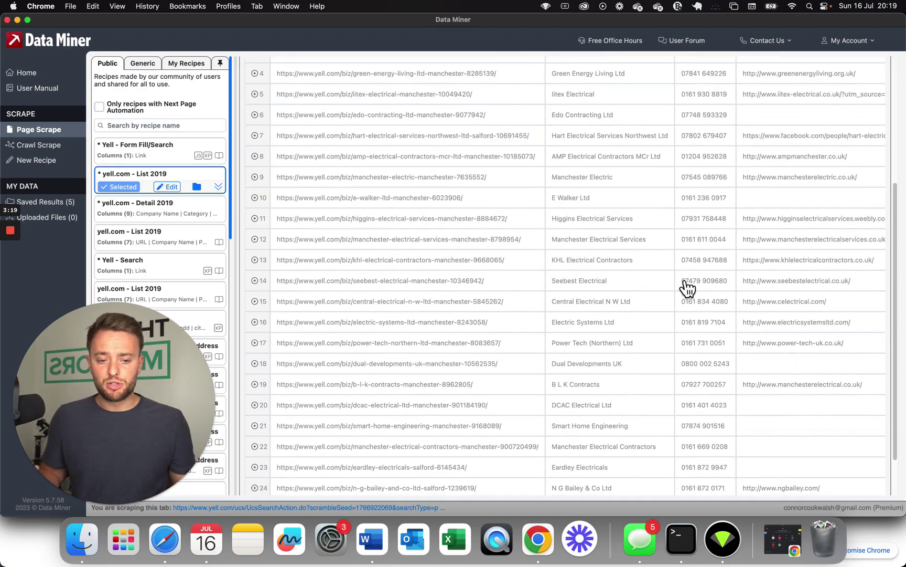
{"action": "scroll", "coordinate": [753, 355], "scroll_direction": "up", "scroll_amount": 5}
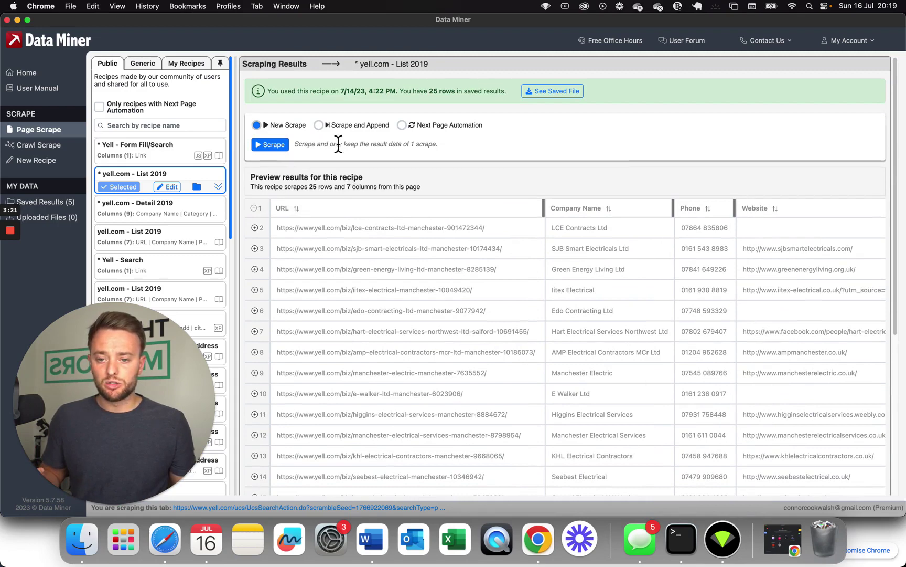
Switch to Next Page Automation with a 6-second delay and scrape 10 pages.
{"action": "left_click", "coordinate": [401, 125]}
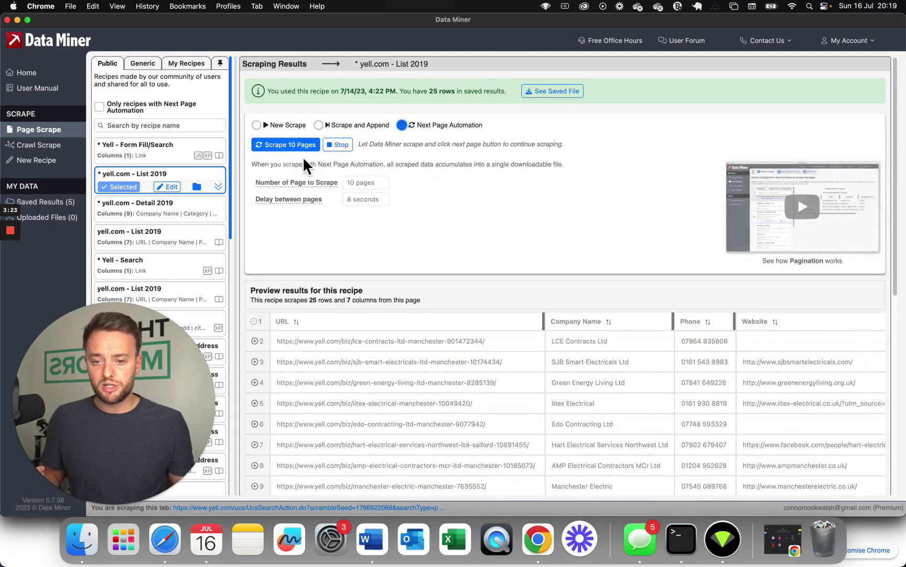
{"action": "left_click", "coordinate": [356, 199]}
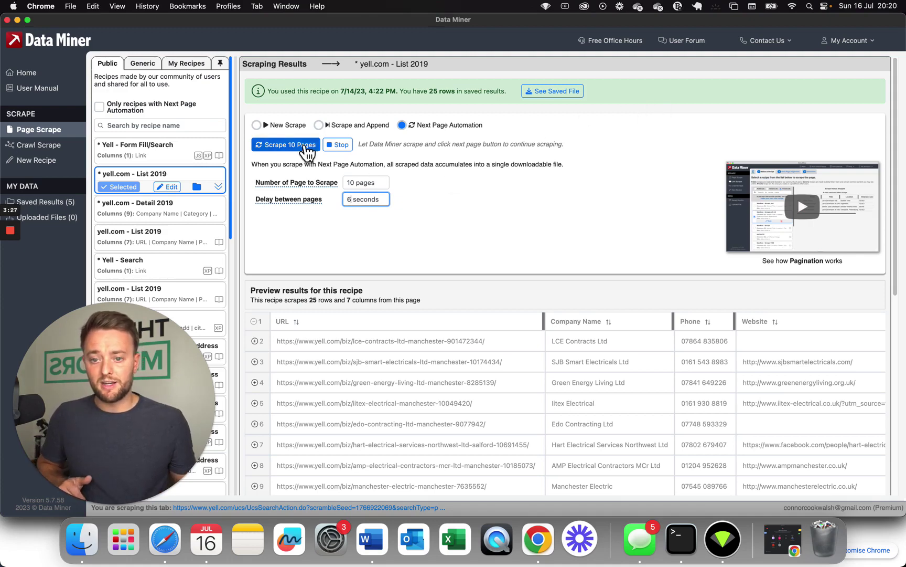
{"action": "left_click", "coordinate": [299, 145]}
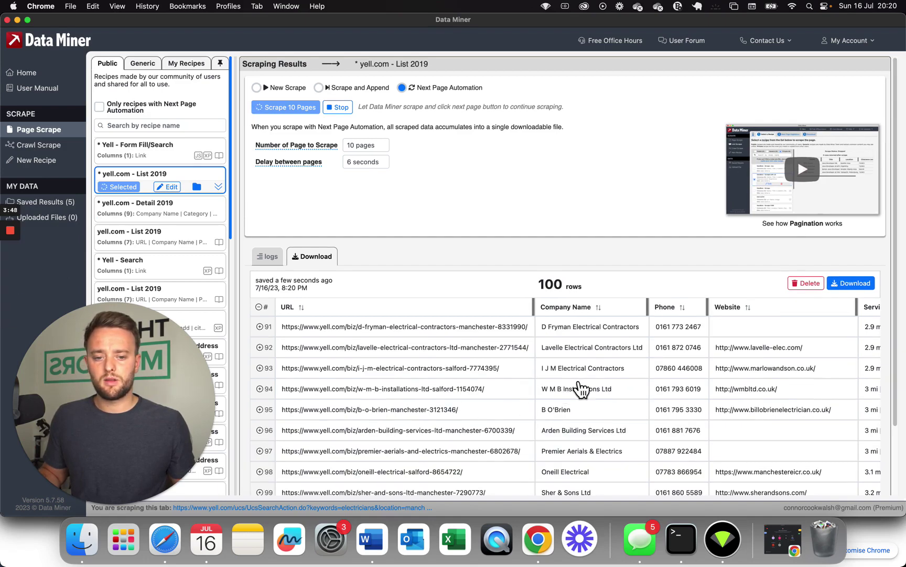
Scroll through the results table as it fills to 275 rows of listings.
{"action": "scroll", "coordinate": [590, 389], "scroll_direction": "down", "scroll_amount": 3}
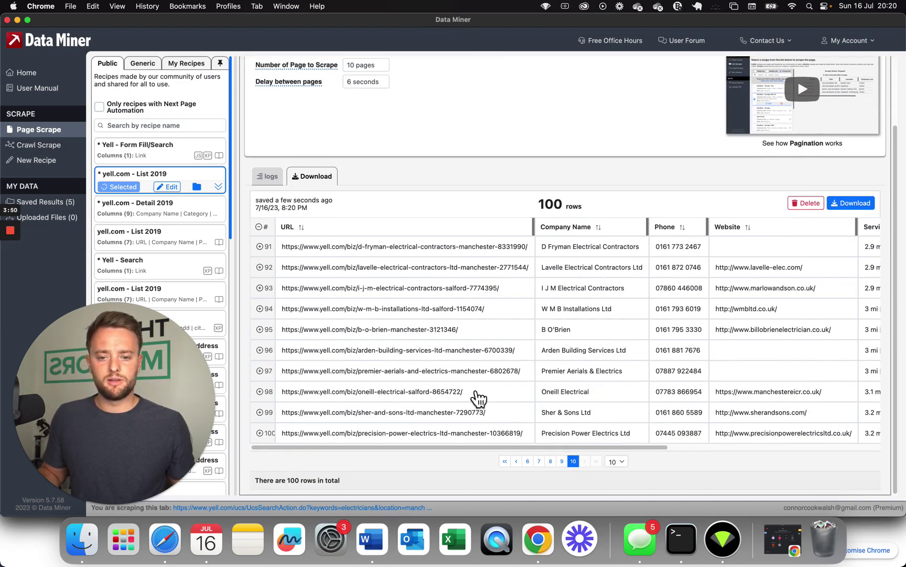
{"action": "left_click_drag", "start_coordinate": [573, 457], "coordinate": [665, 452]}
{"action": "left_click", "coordinate": [715, 195]}
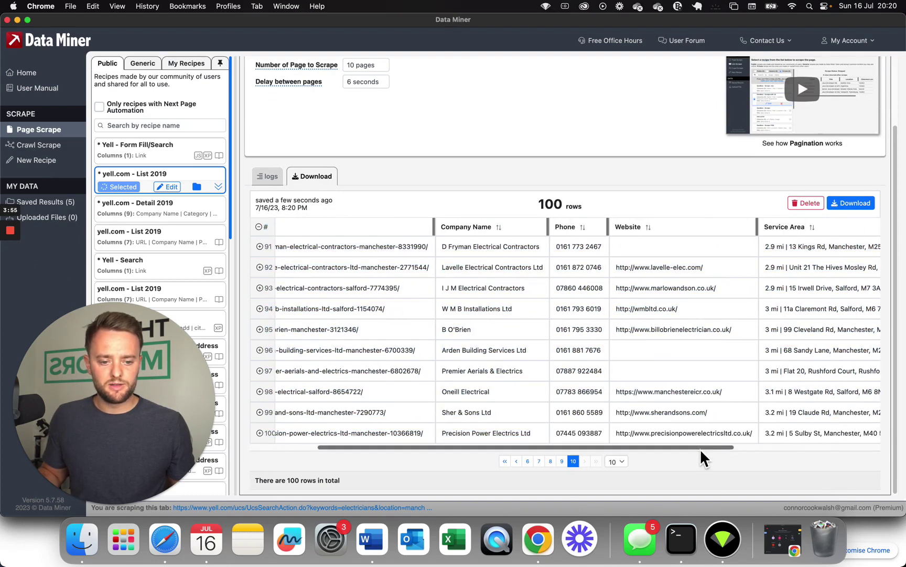
{"action": "left_click_drag", "start_coordinate": [702, 451], "coordinate": [851, 440]}
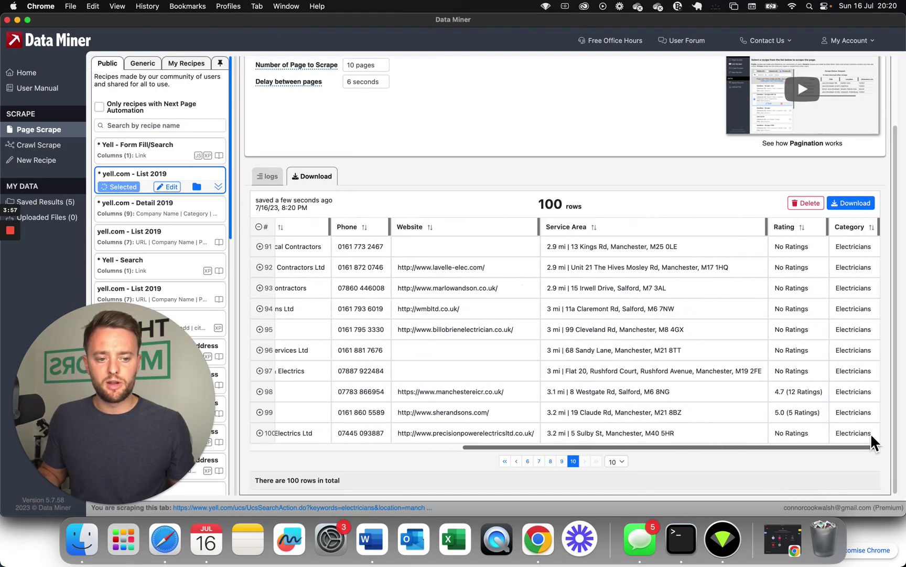
{"action": "left_click_drag", "start_coordinate": [786, 451], "coordinate": [375, 457]}
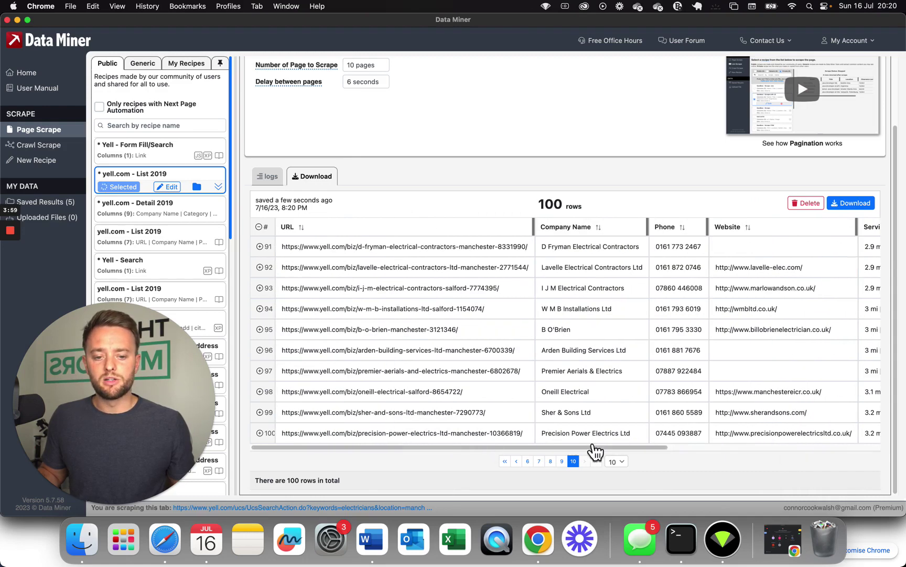
{"action": "left_click_drag", "start_coordinate": [603, 451], "coordinate": [845, 506]}
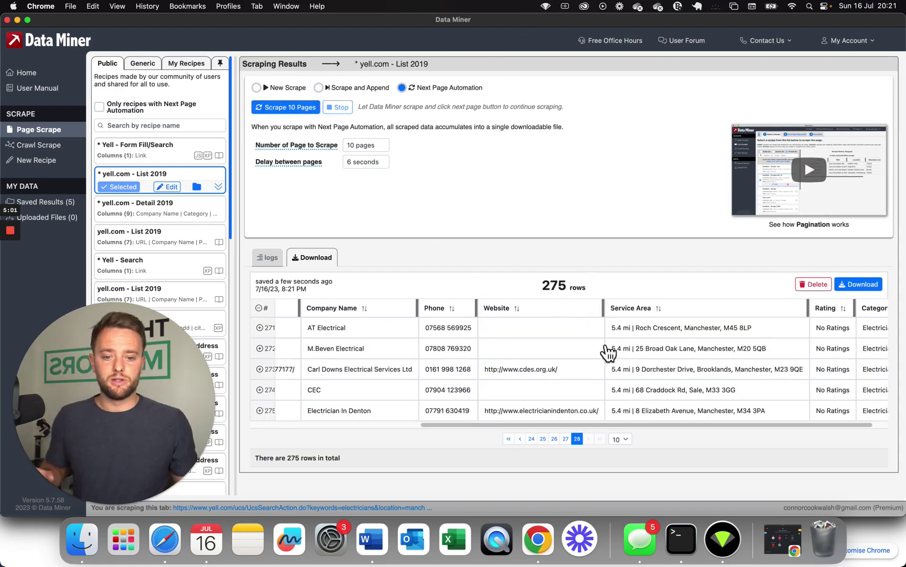
Export the 275 rows as the Excel file yellelectricans.xlsx and open the download.
{"action": "left_click_drag", "start_coordinate": [544, 288], "coordinate": [564, 294]}
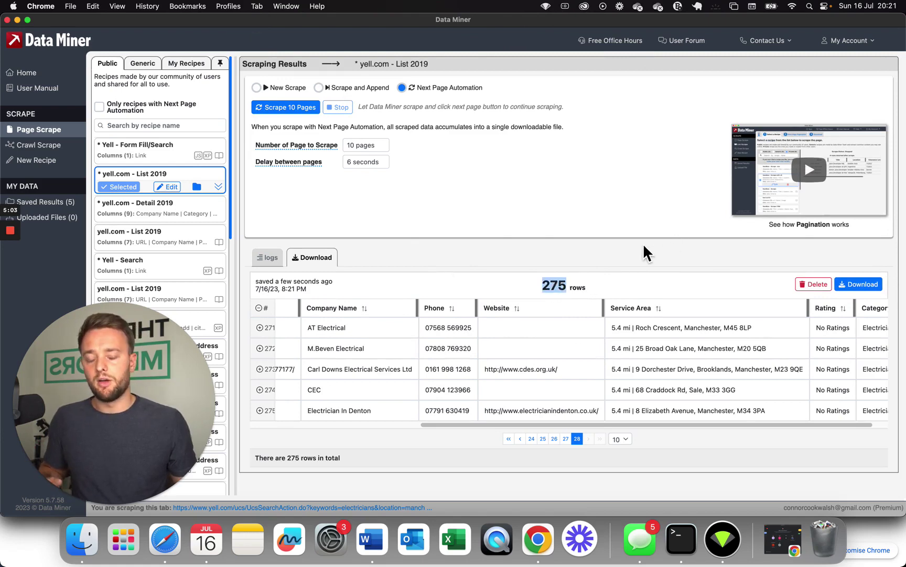
{"action": "left_click", "coordinate": [859, 284]}
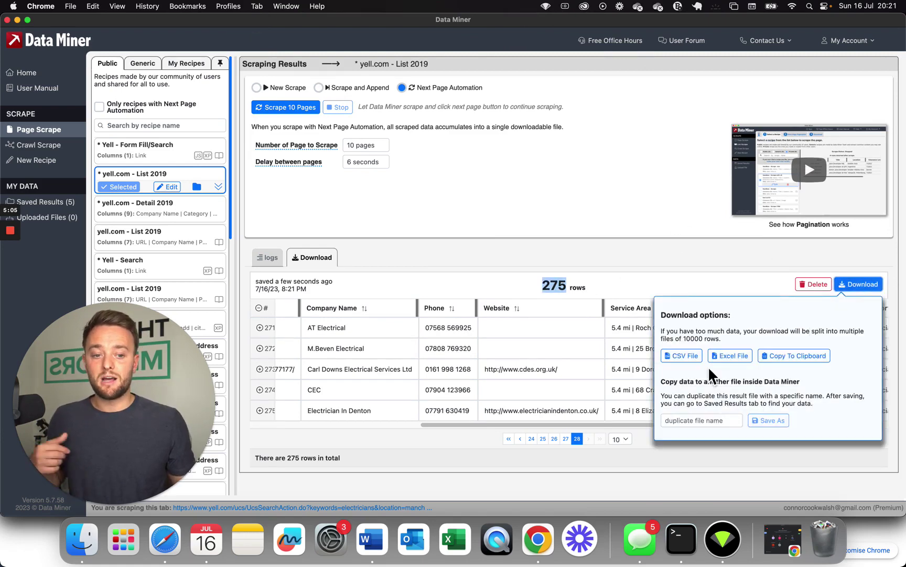
{"action": "left_click", "coordinate": [730, 356]}
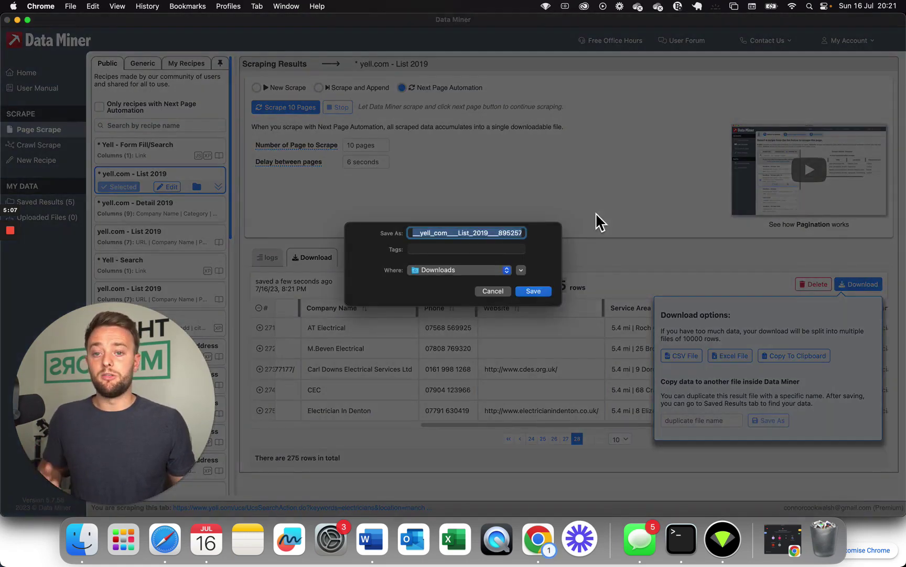
{"action": "type", "text": "yellelectricans"}
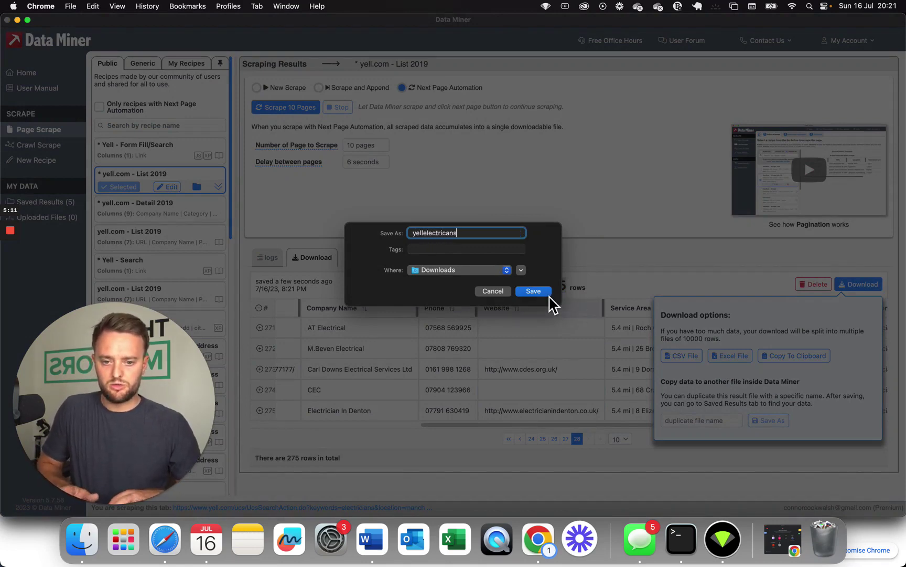
{"action": "left_click", "coordinate": [545, 292]}
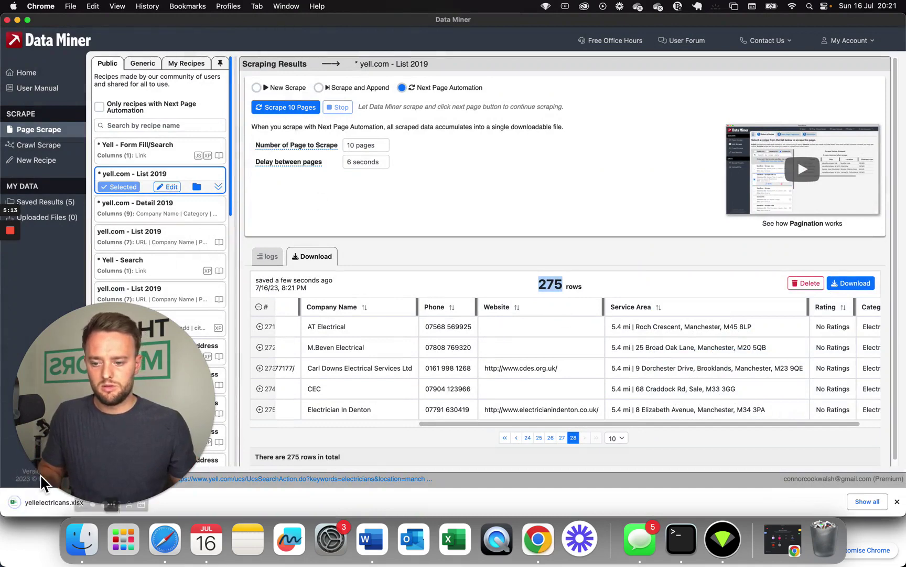
{"action": "left_click", "coordinate": [28, 505]}
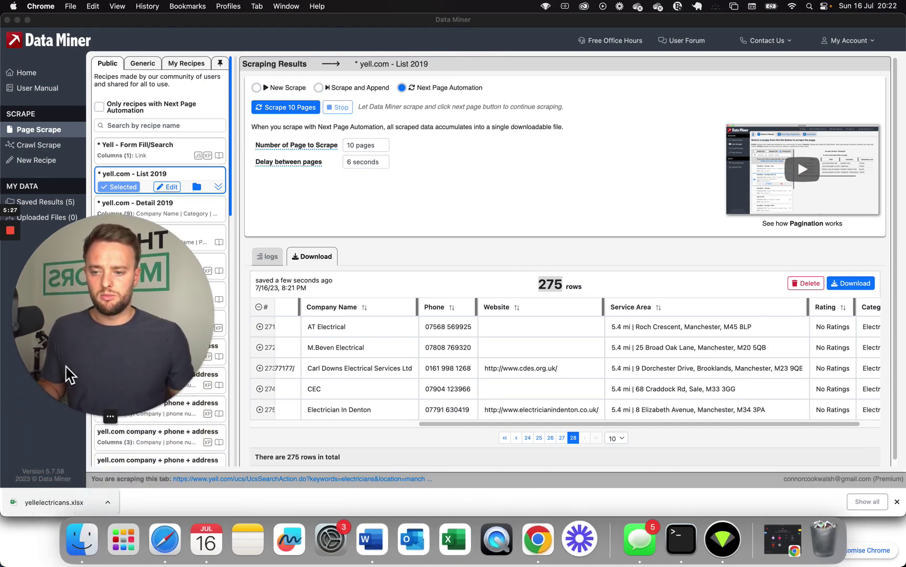
Open yellelectricans.xlsx in Excel and maximise the workbook window.
{"action": "left_click", "coordinate": [62, 502]}
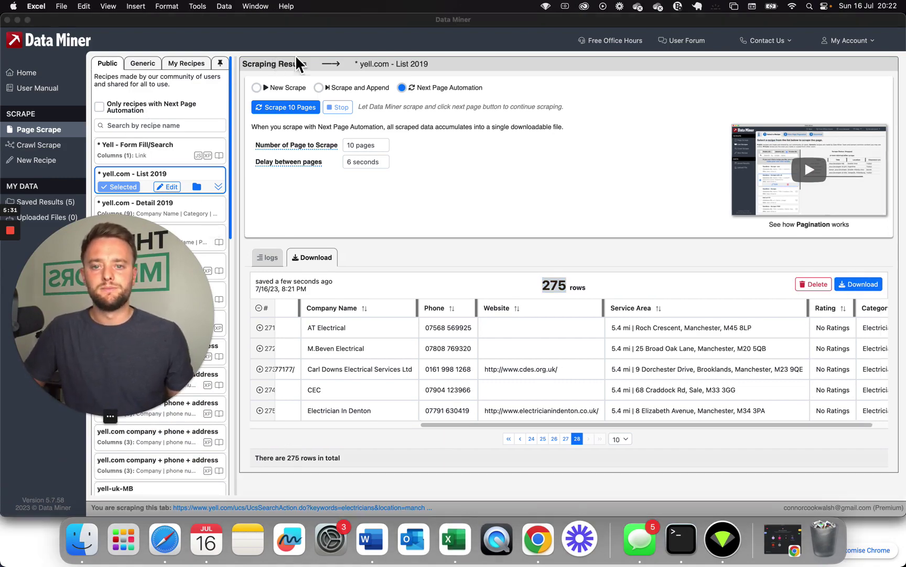
{"action": "left_click", "coordinate": [451, 546]}
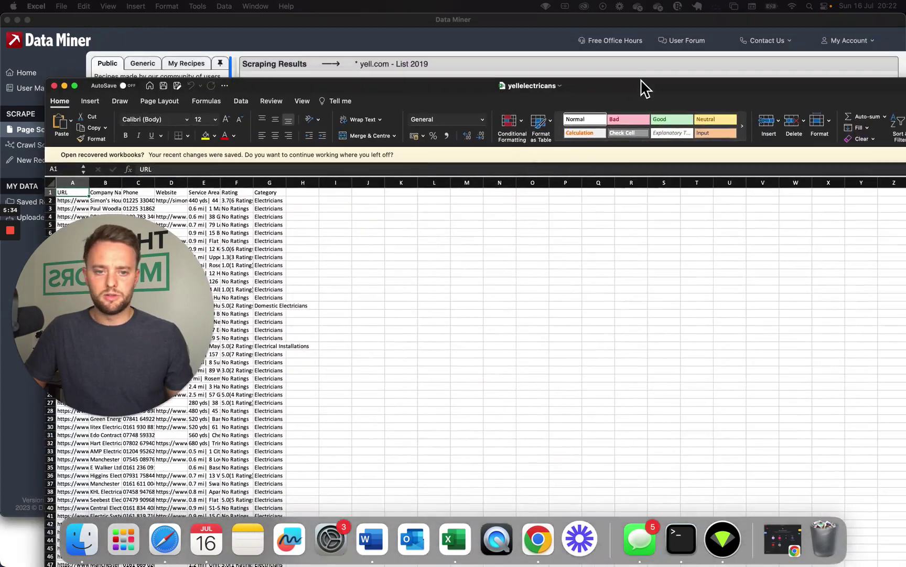
{"action": "double_click", "coordinate": [645, 87]}
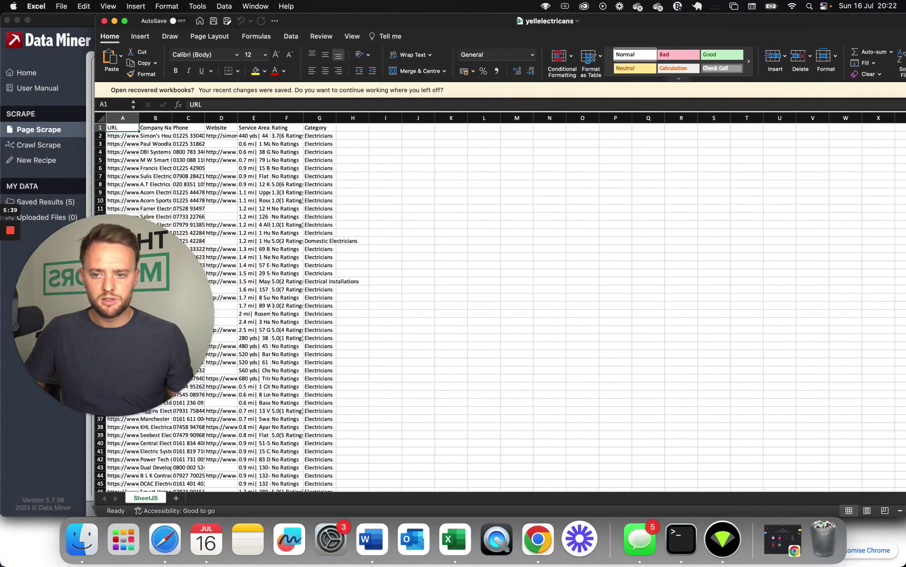
Autofit the Company Name and Phone columns, dismiss the recovery prompt, and reposition the window.
{"action": "double_click", "coordinate": [172, 118]}
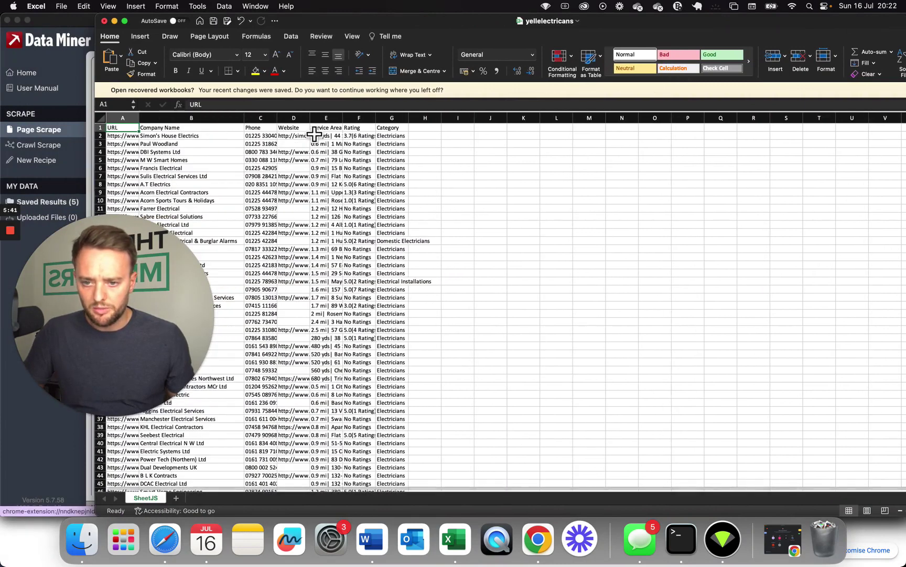
{"action": "double_click", "coordinate": [277, 118]}
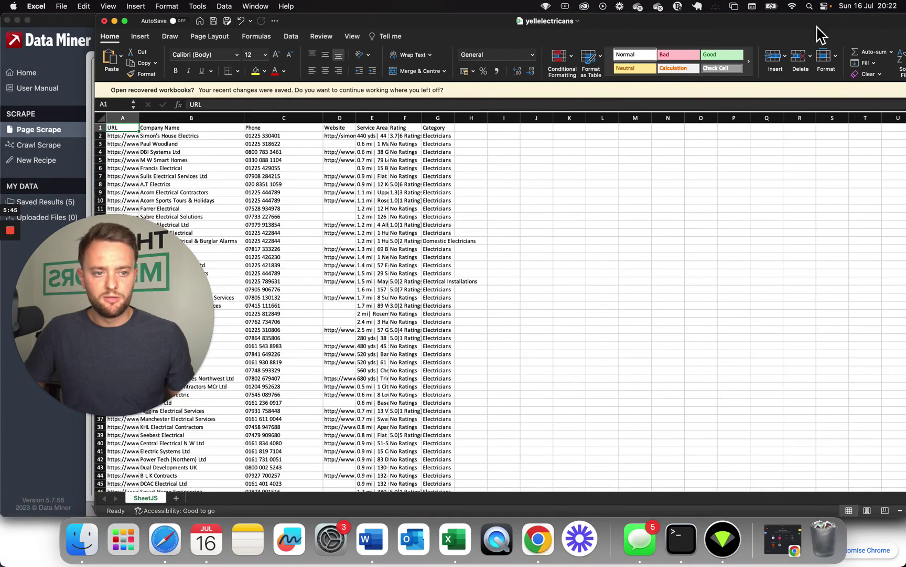
{"action": "left_click_drag", "start_coordinate": [818, 21], "coordinate": [672, 20]}
{"action": "left_click", "coordinate": [803, 89]}
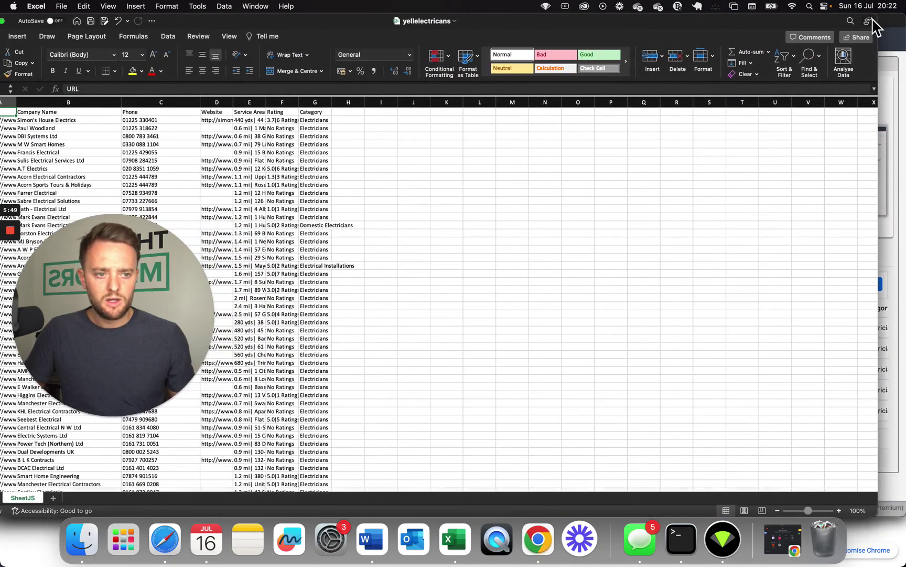
{"action": "left_click_drag", "start_coordinate": [863, 21], "coordinate": [646, 130]}
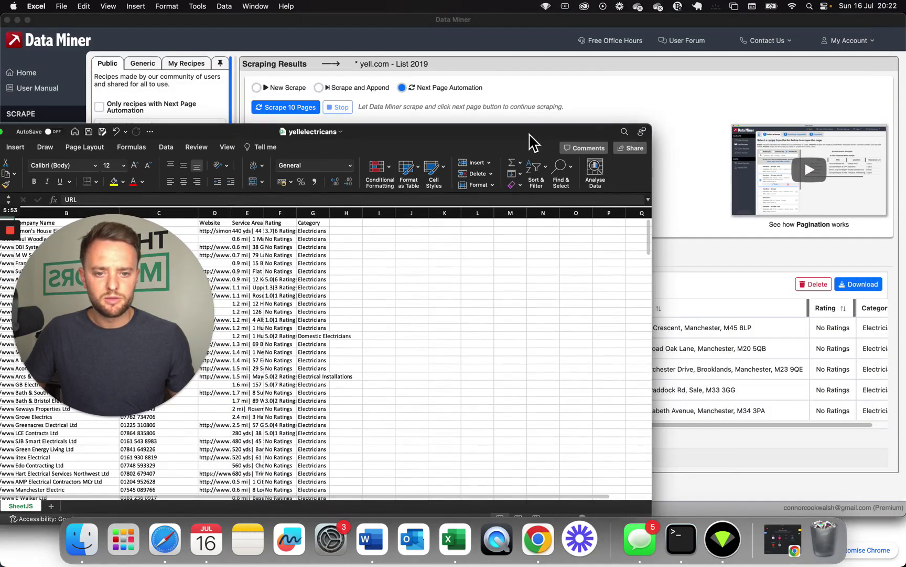
{"action": "left_click_drag", "start_coordinate": [536, 137], "coordinate": [789, 48]}
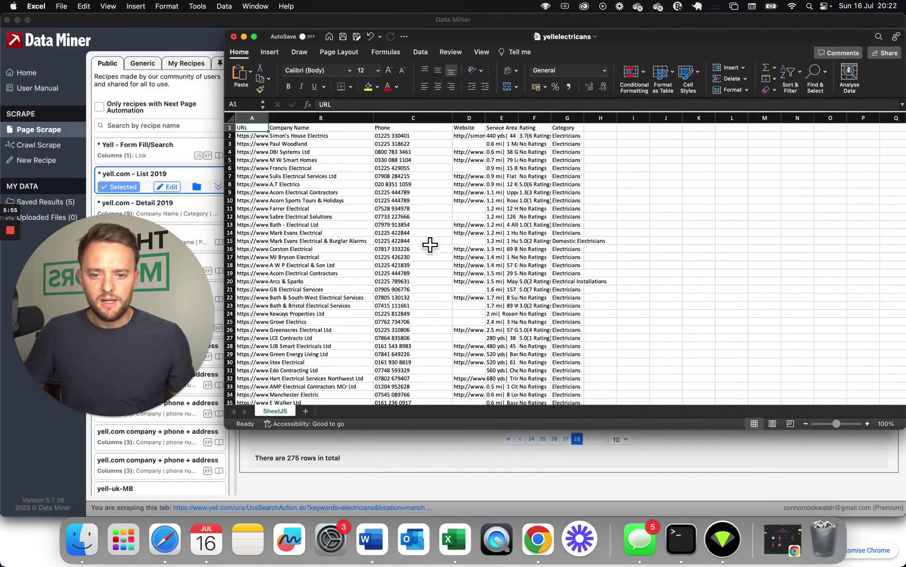
{"action": "left_click", "coordinate": [408, 119]}
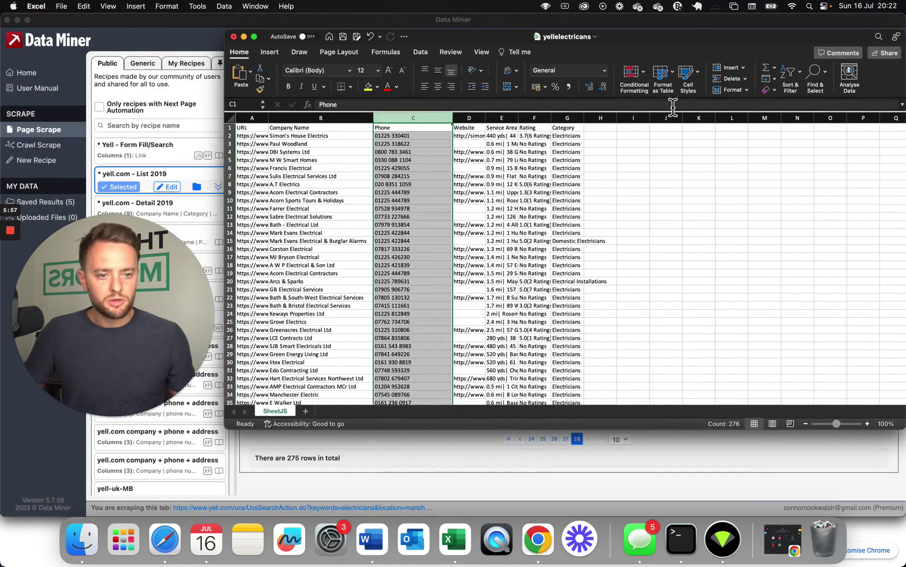
{"action": "left_click", "coordinate": [792, 84]}
{"action": "left_click", "coordinate": [818, 139]}
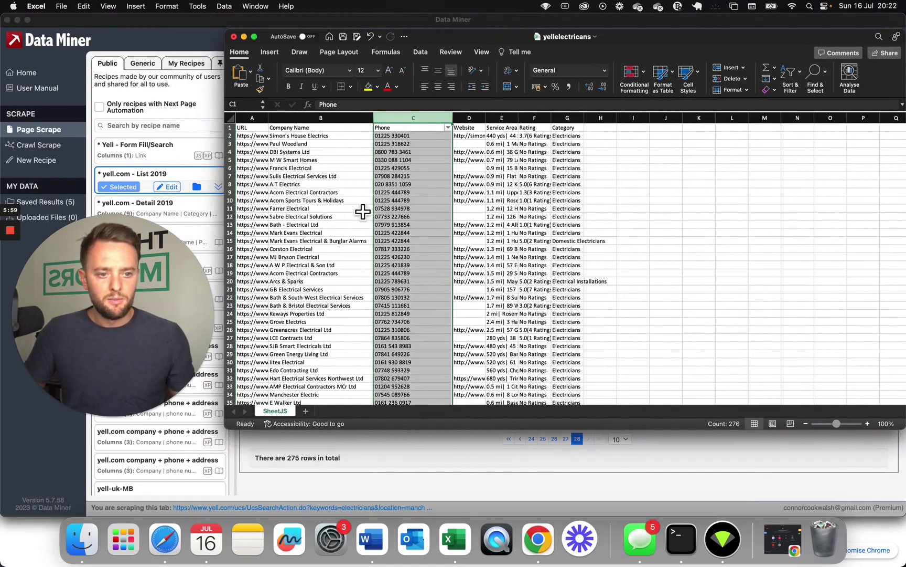
{"action": "left_click", "coordinate": [448, 127]}
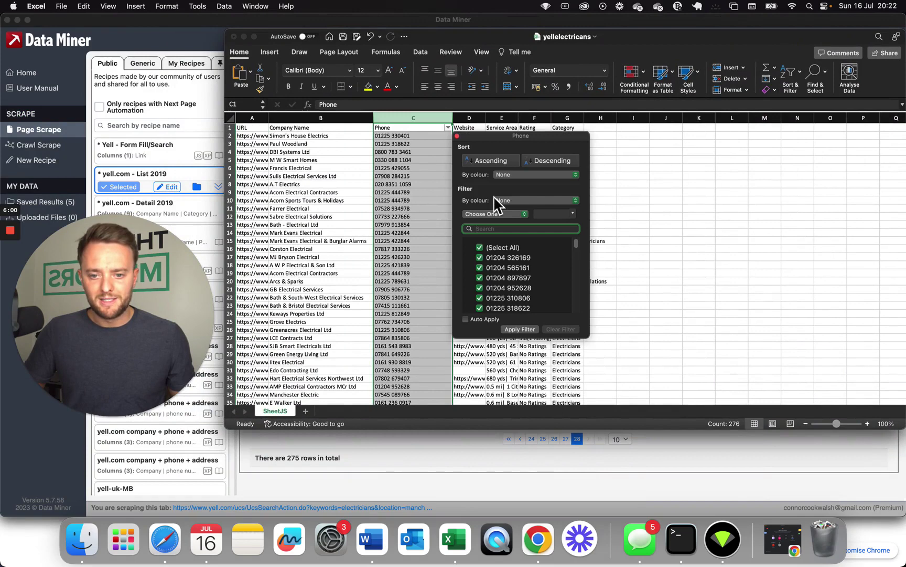
{"action": "left_click", "coordinate": [515, 211]}
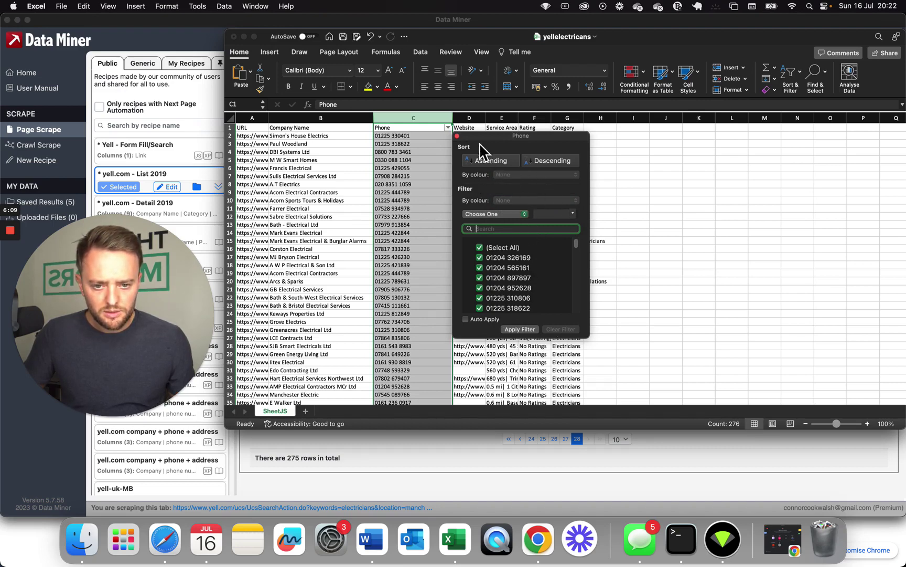
{"action": "left_click", "coordinate": [457, 136]}
{"action": "left_click", "coordinate": [816, 84]}
{"action": "left_click", "coordinate": [788, 80]}
{"action": "left_click", "coordinate": [787, 76]}
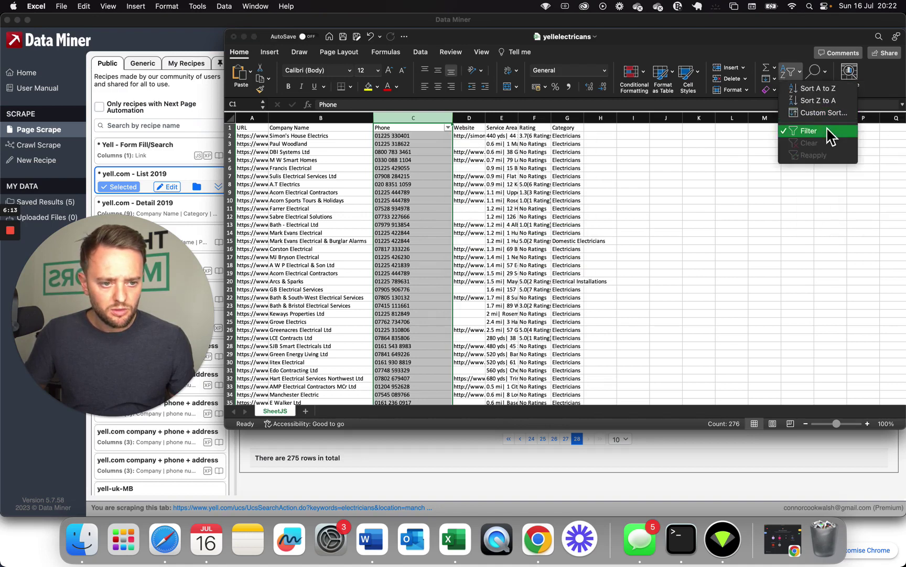
{"action": "left_click", "coordinate": [827, 113]}
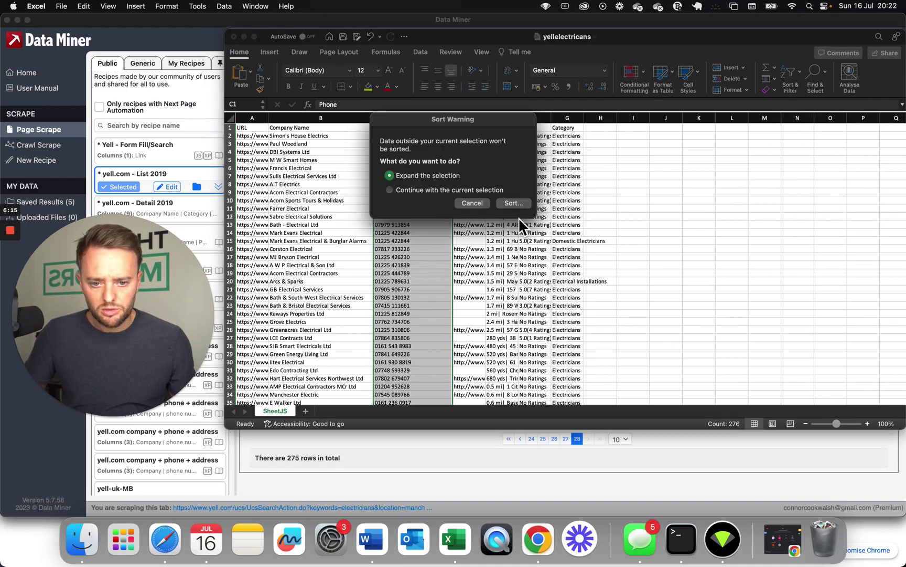
{"action": "left_click", "coordinate": [513, 203]}
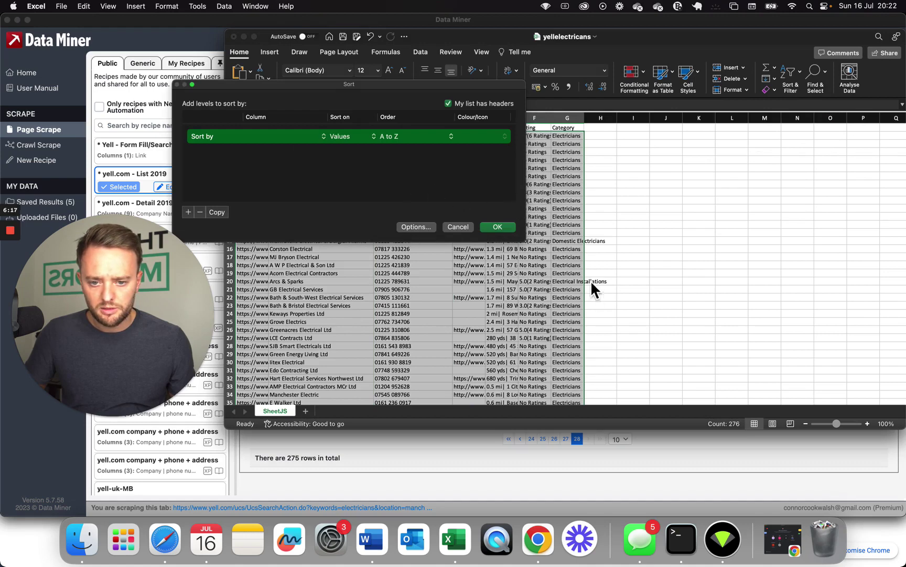
{"action": "left_click", "coordinate": [457, 227]}
{"action": "left_click", "coordinate": [790, 74]}
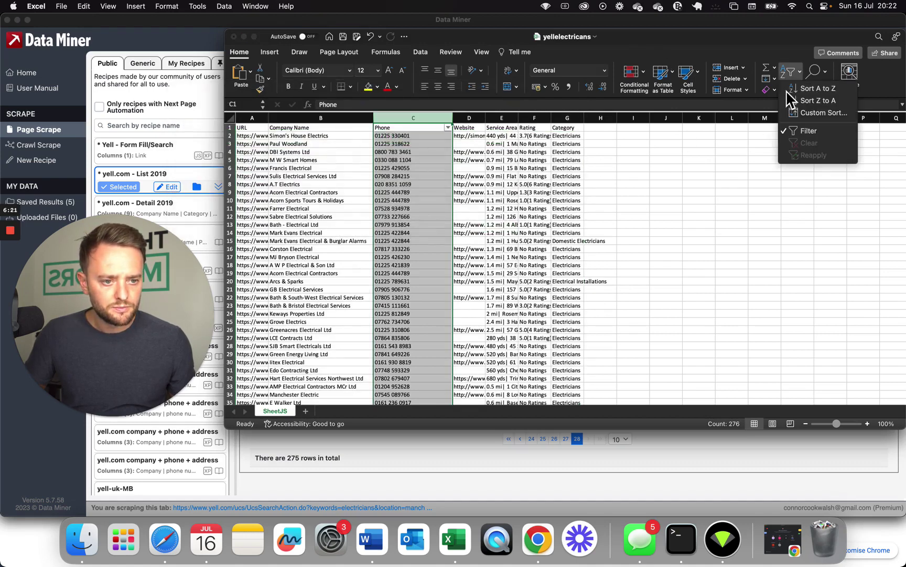
{"action": "left_click", "coordinate": [810, 130]}
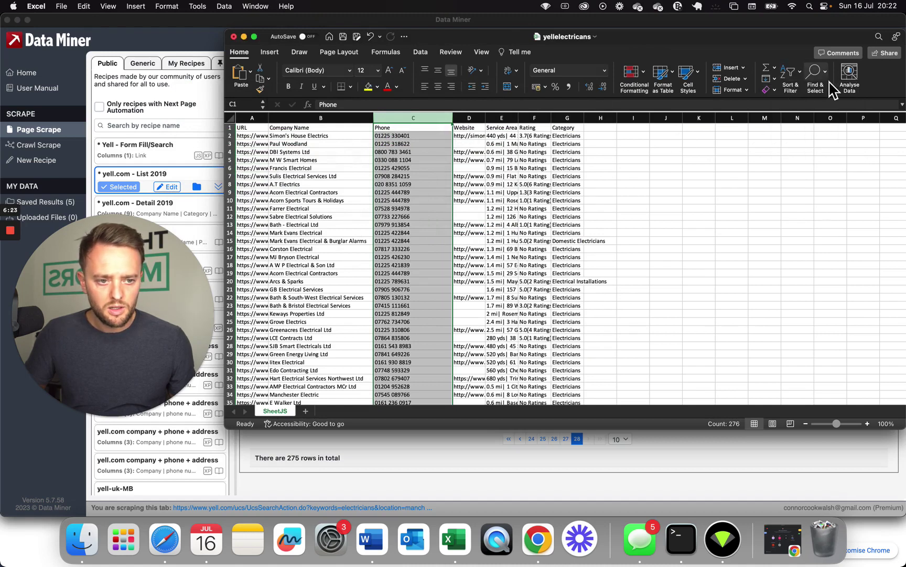
{"action": "left_click", "coordinate": [790, 73]}
Filter the Phone column to numbers beginning with 07, leaving 156 of 275 records.
{"action": "left_click", "coordinate": [810, 131]}
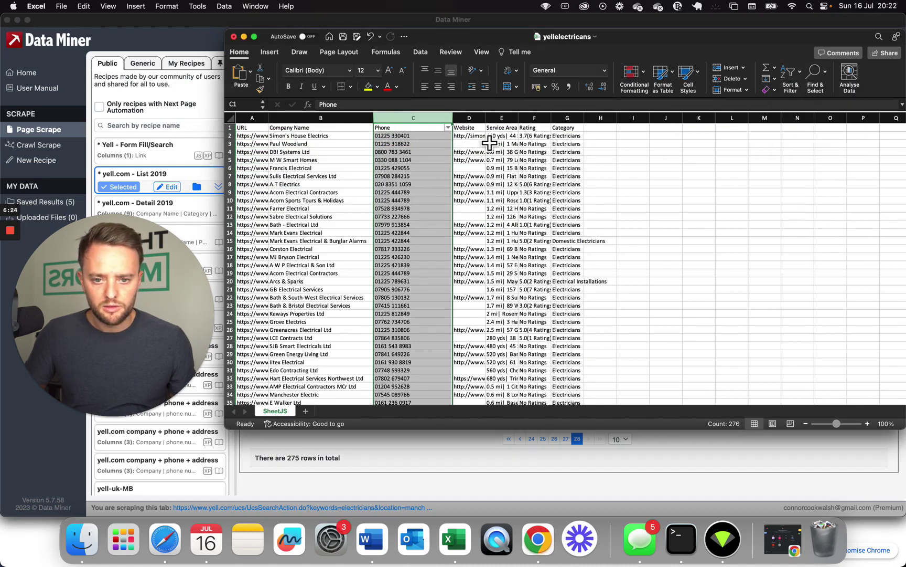
{"action": "left_click", "coordinate": [447, 128]}
{"action": "left_click", "coordinate": [496, 214]}
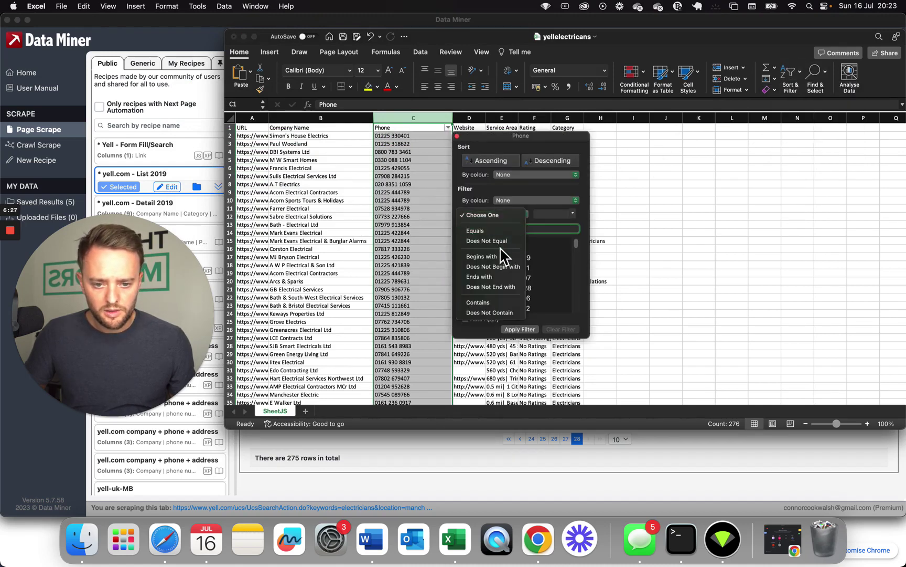
{"action": "left_click", "coordinate": [501, 257]}
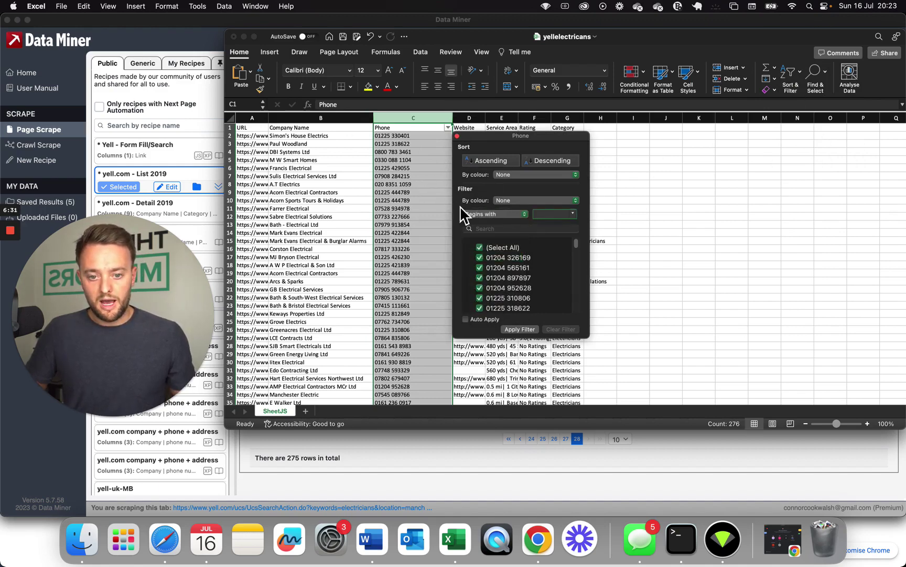
{"action": "type", "text": "07"}
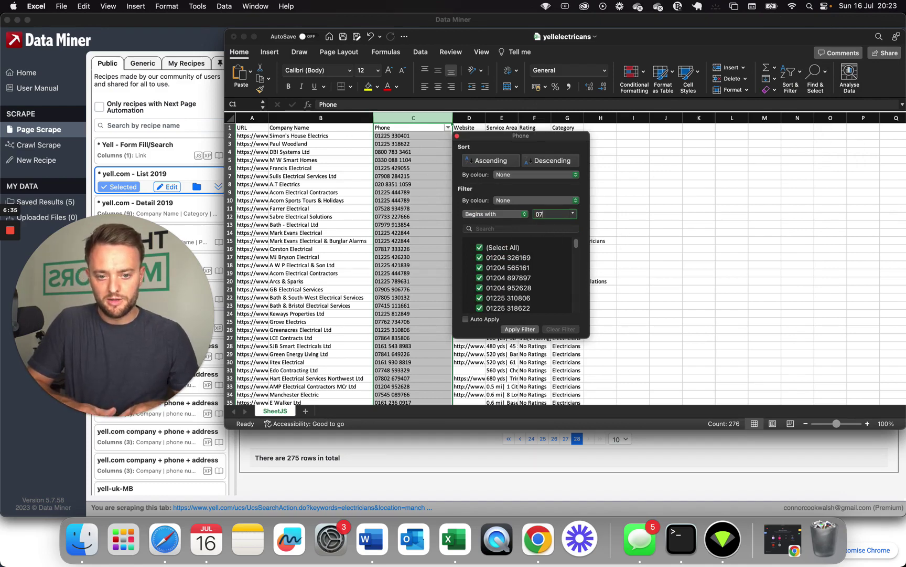
{"action": "left_click", "coordinate": [525, 330]}
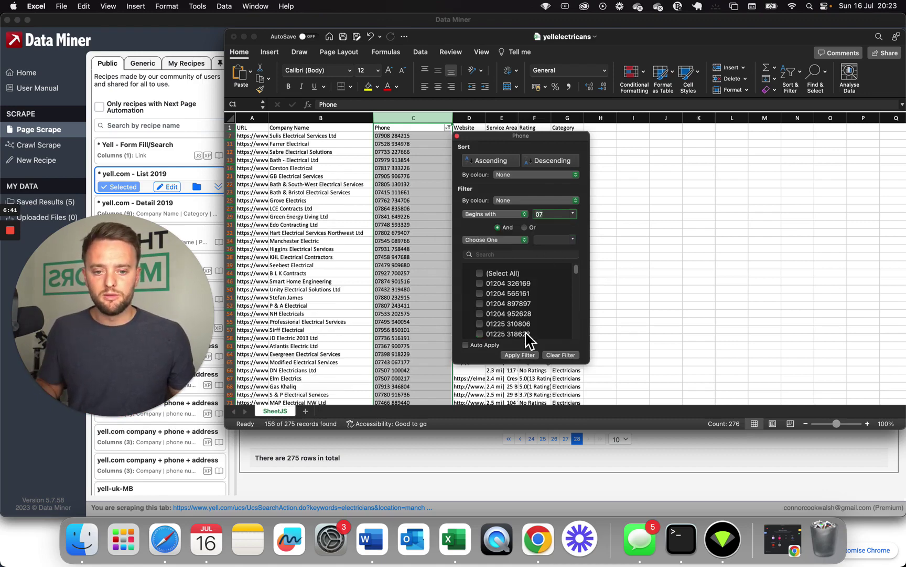
{"action": "left_click", "coordinate": [605, 174]}
{"action": "left_click", "coordinate": [388, 176]}
Copy all filtered 07-number rows and paste them into a new Sheet1.
{"action": "key", "text": "super+a"}
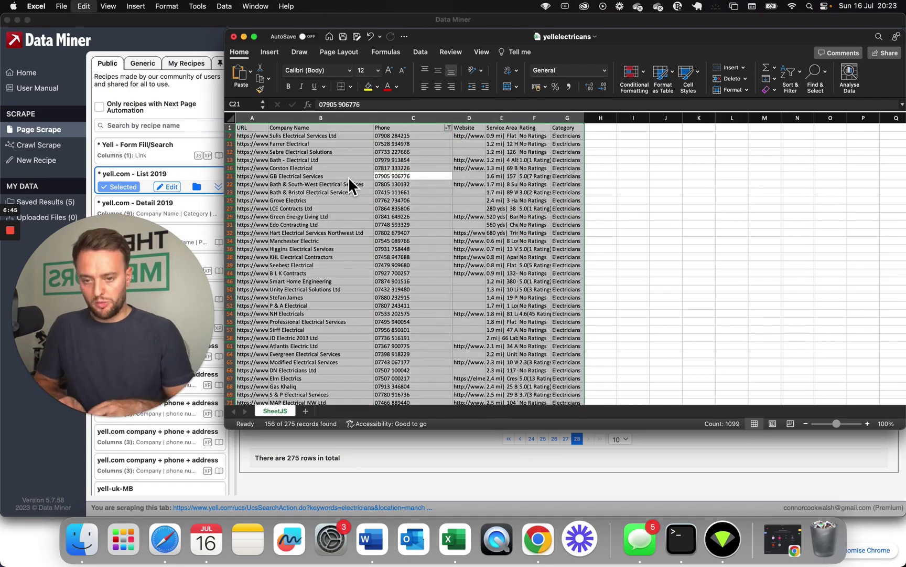
{"action": "key", "text": "super+c"}
{"action": "left_click", "coordinate": [305, 410]}
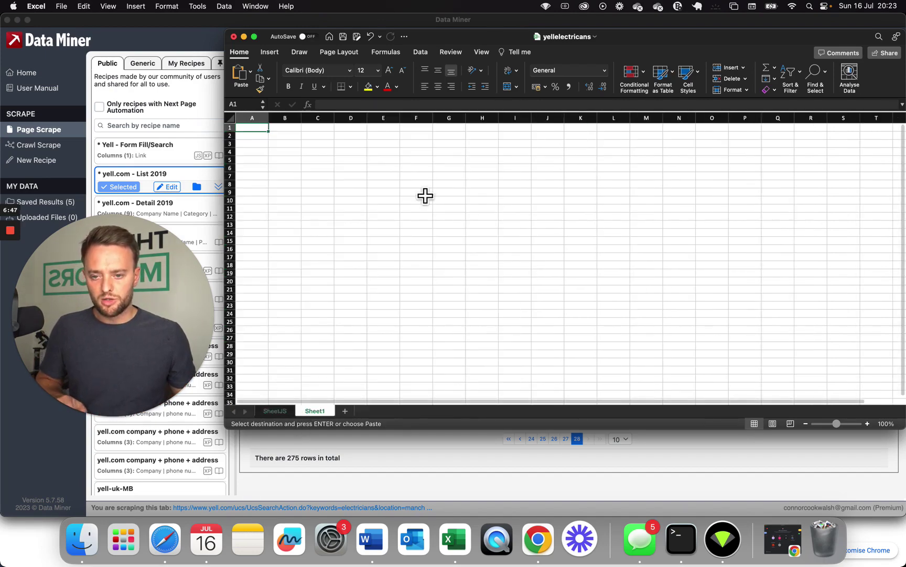
{"action": "key", "text": "super+v"}
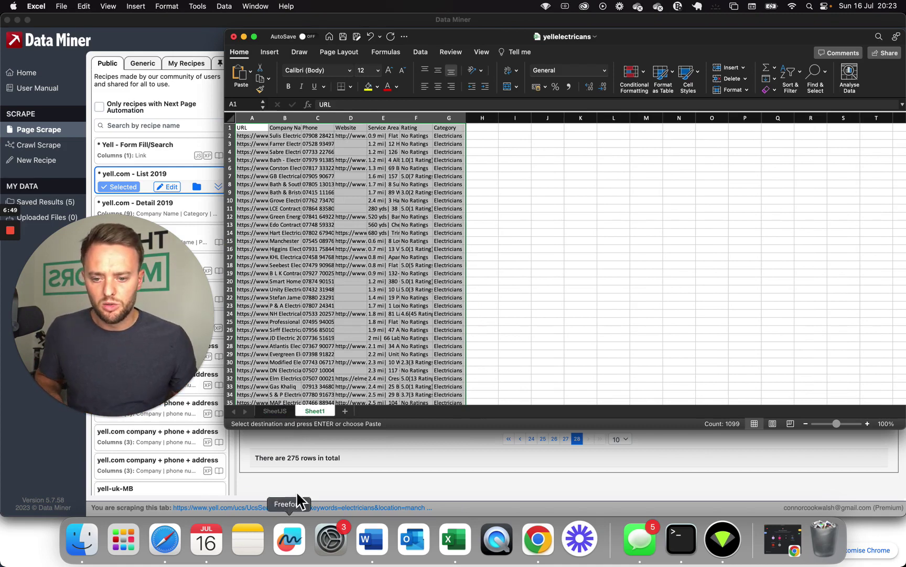
Autofit columns B and C on Sheet1 and scroll through the 156 listings.
{"action": "left_click_drag", "start_coordinate": [313, 118], "coordinate": [313, 126]}
{"action": "double_click", "coordinate": [313, 125]}
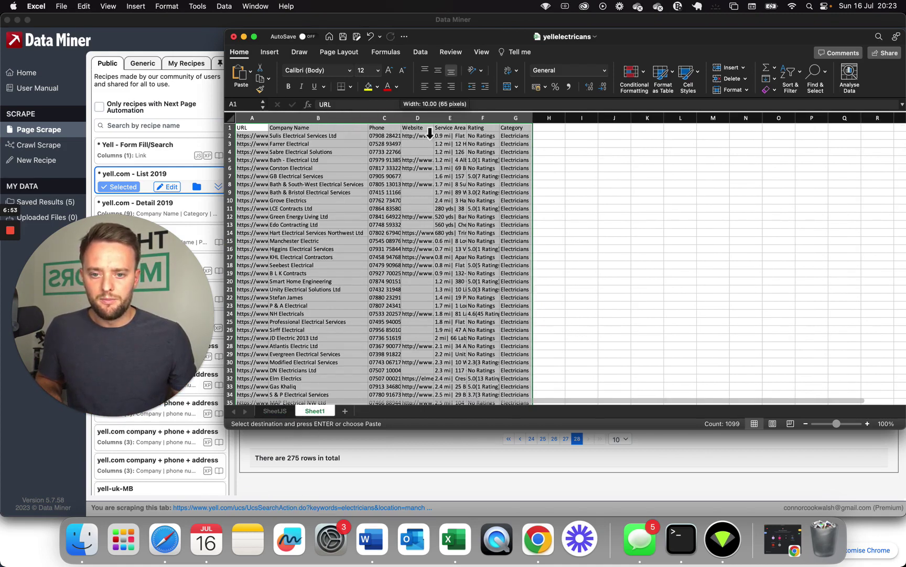
{"action": "double_click", "coordinate": [406, 126]}
{"action": "scroll", "coordinate": [361, 306], "scroll_direction": "down", "scroll_amount": 15}
{"action": "scroll", "coordinate": [344, 341], "scroll_direction": "down", "scroll_amount": 20}
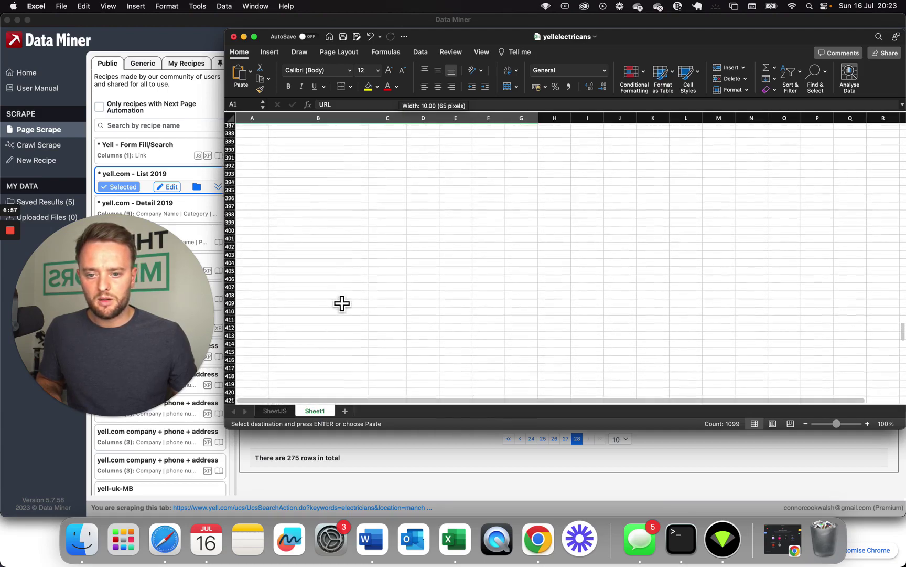
{"action": "scroll", "coordinate": [342, 202], "scroll_direction": "up", "scroll_amount": 15}
{"action": "scroll", "coordinate": [345, 179], "scroll_direction": "up", "scroll_amount": 5}
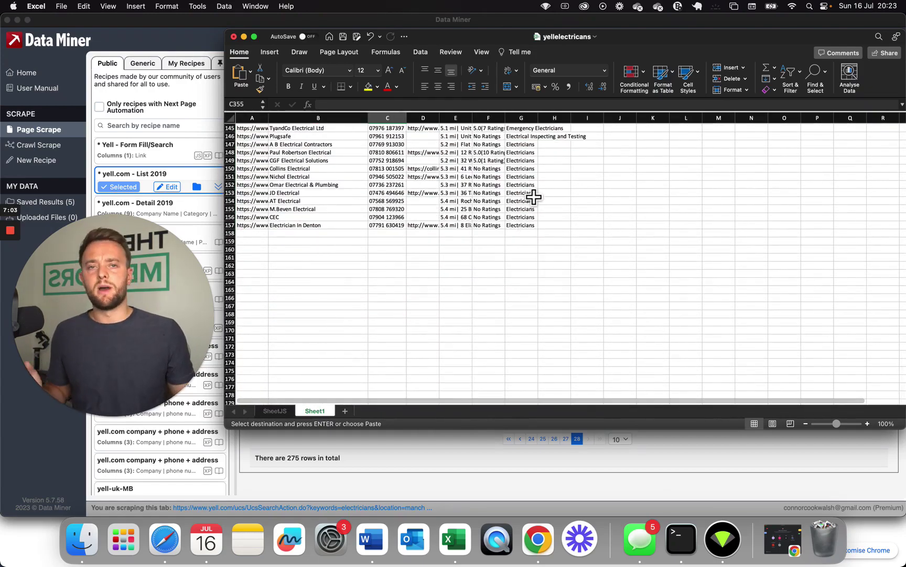
{"action": "scroll", "coordinate": [456, 302], "scroll_direction": "up", "scroll_amount": 12}
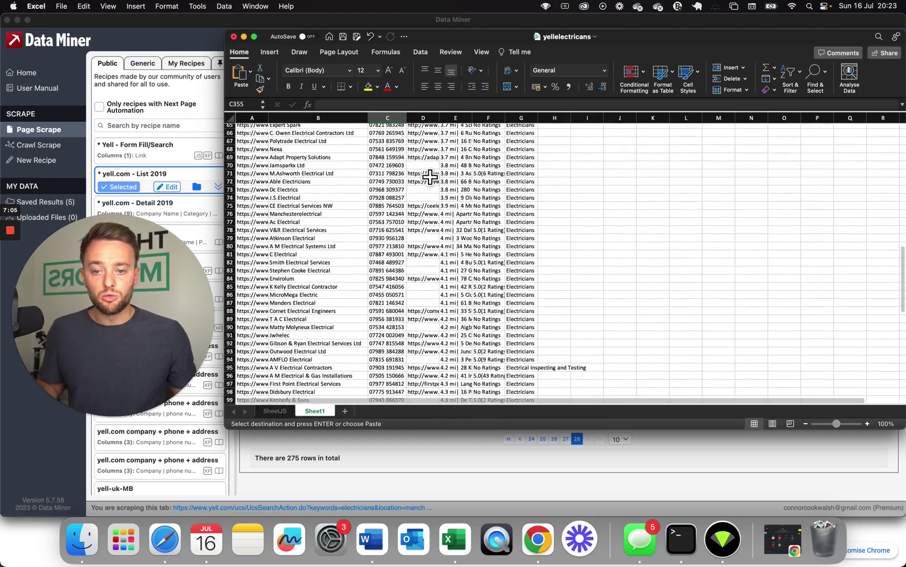
{"action": "scroll", "coordinate": [426, 178], "scroll_direction": "up", "scroll_amount": 1}
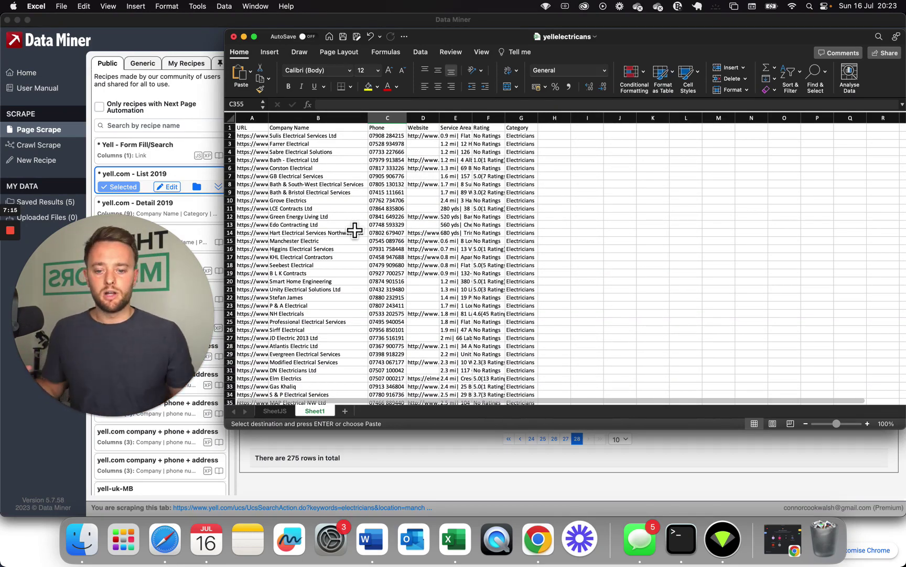
Read through the AI chatbot outreach message in Word, then return to Data Miner's results.
{"action": "left_click", "coordinate": [373, 540]}
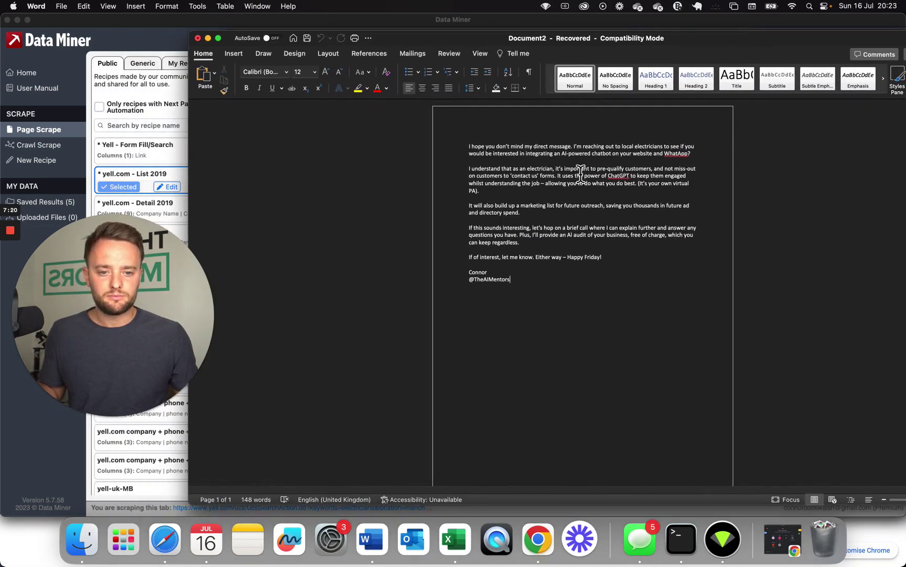
{"action": "triple_click", "coordinate": [557, 154]}
{"action": "left_click", "coordinate": [552, 161]}
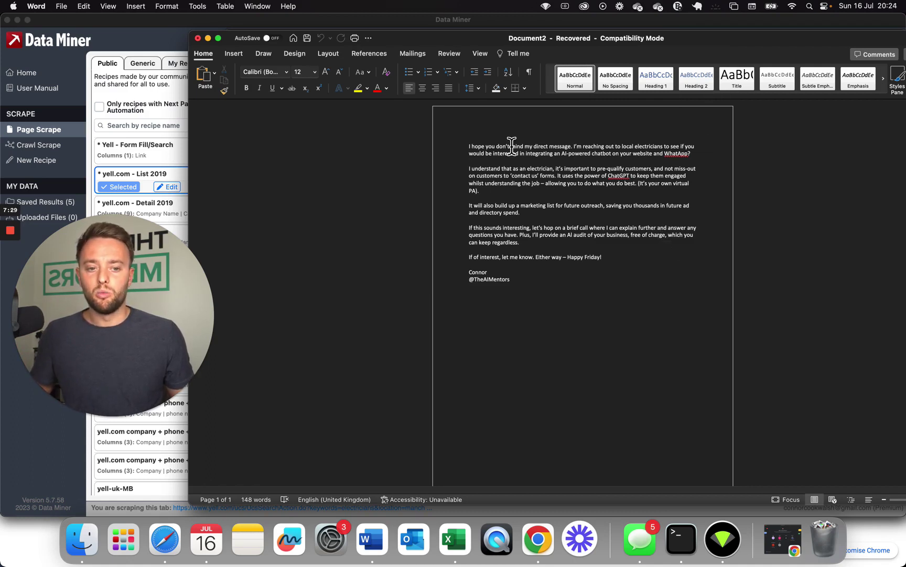
{"action": "triple_click", "coordinate": [517, 174]}
{"action": "left_click", "coordinate": [625, 193]}
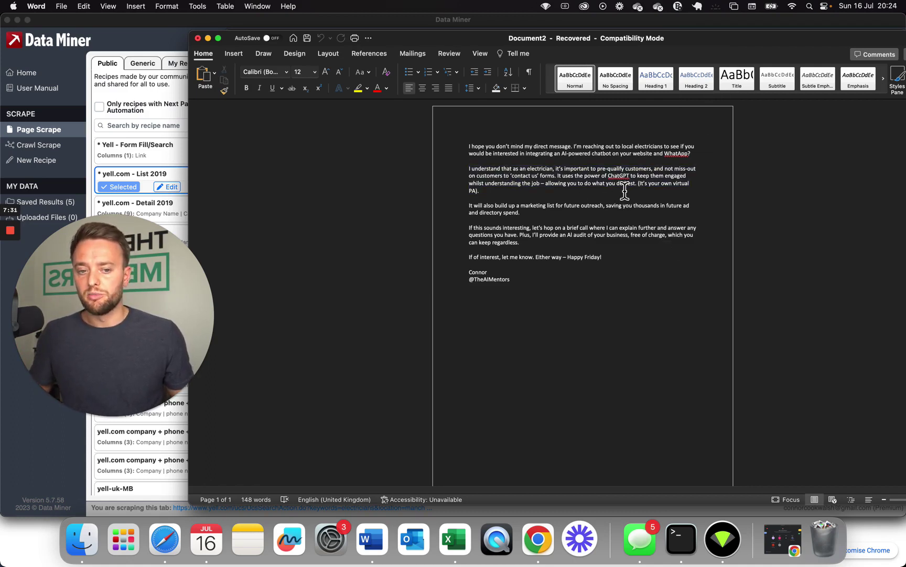
{"action": "left_click", "coordinate": [577, 162]}
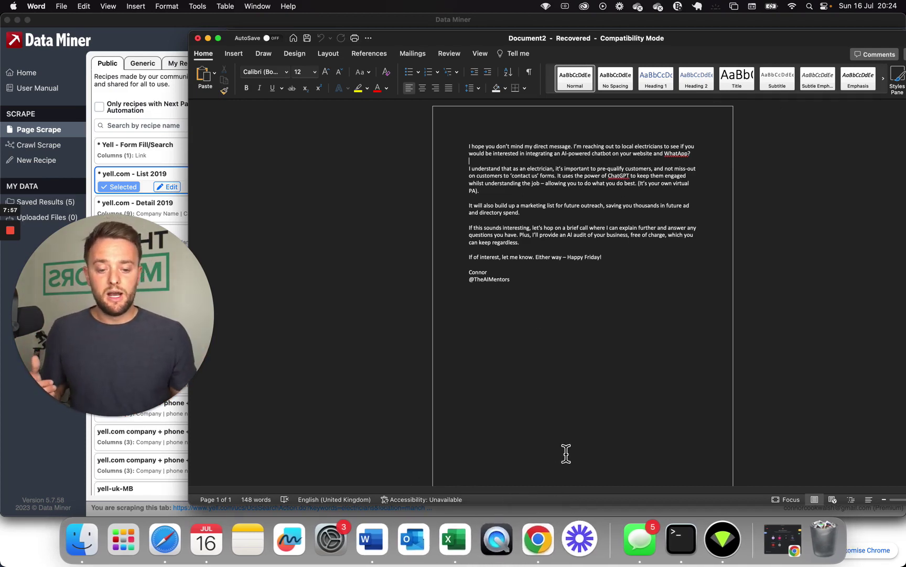
{"action": "left_click", "coordinate": [554, 549]}
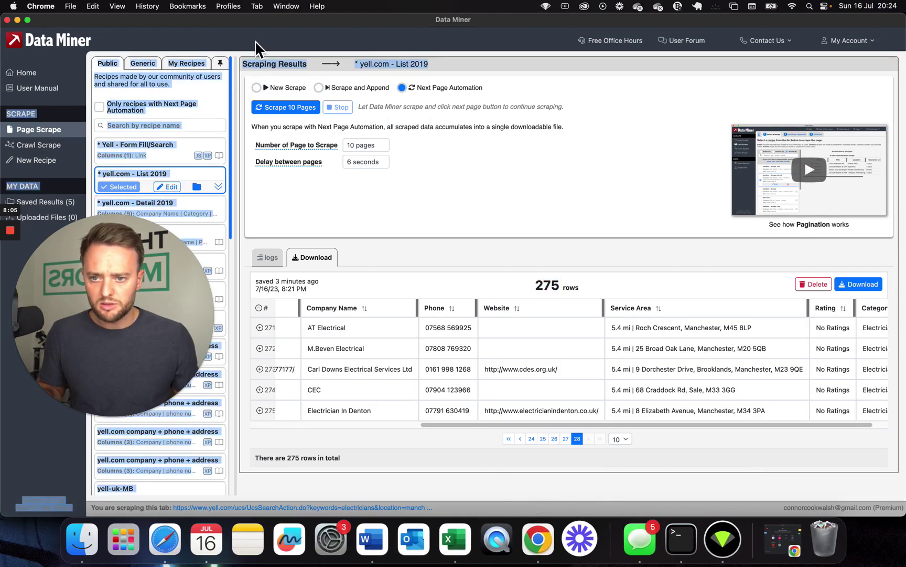
Switch to WhatsApp Web, launch Rocket Sender's RocketSend panel, and focus its Phone numbers field.
{"action": "left_click_drag", "start_coordinate": [250, 20], "coordinate": [255, 218]}
{"action": "left_click", "coordinate": [705, 148]}
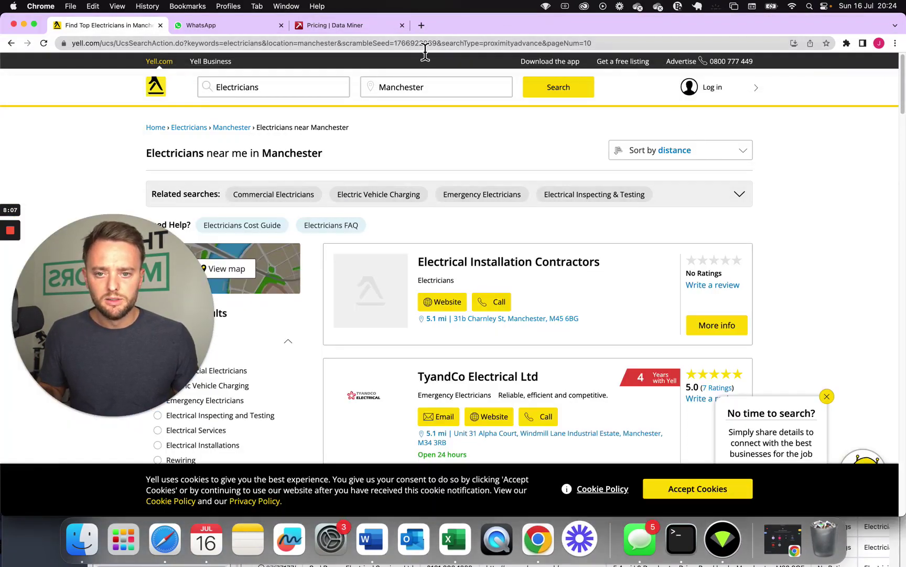
{"action": "left_click", "coordinate": [255, 28]}
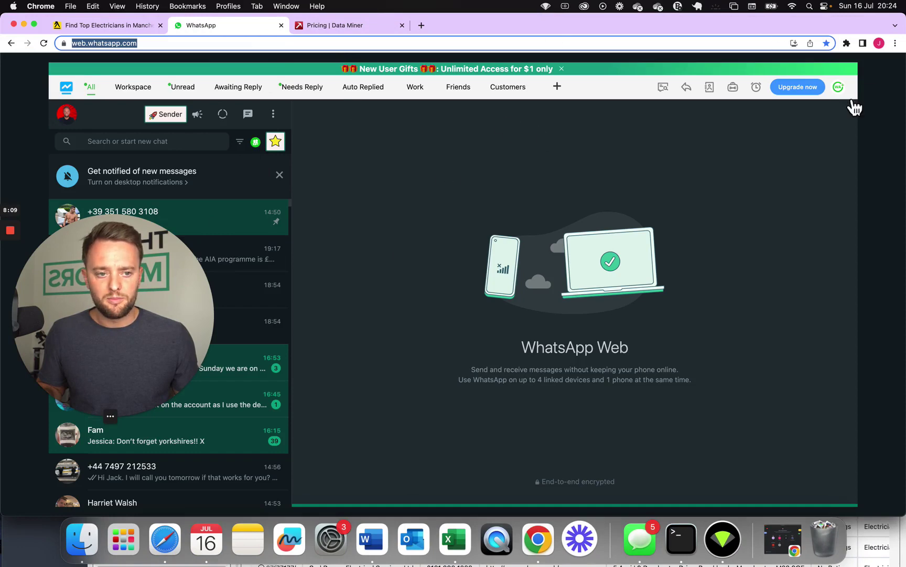
{"action": "left_click", "coordinate": [846, 43]}
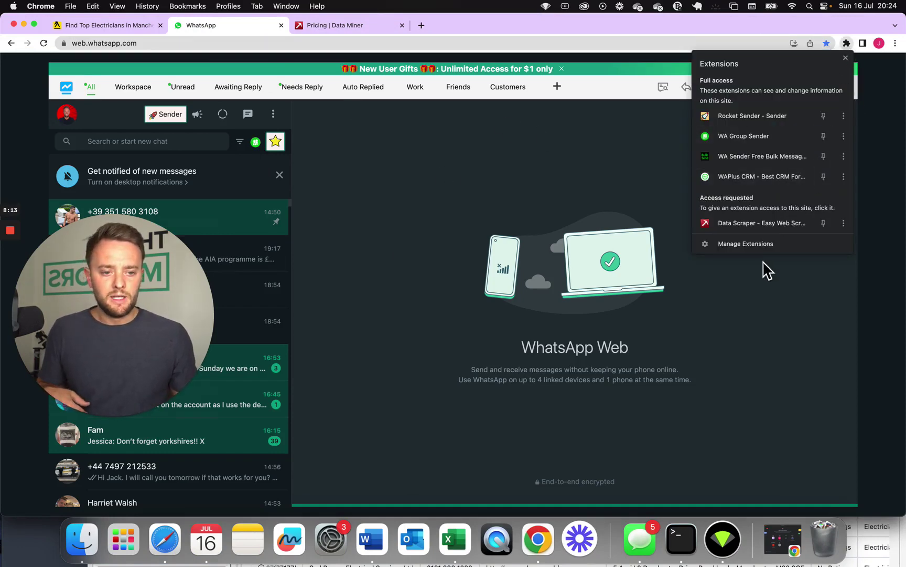
{"action": "left_click", "coordinate": [773, 120]}
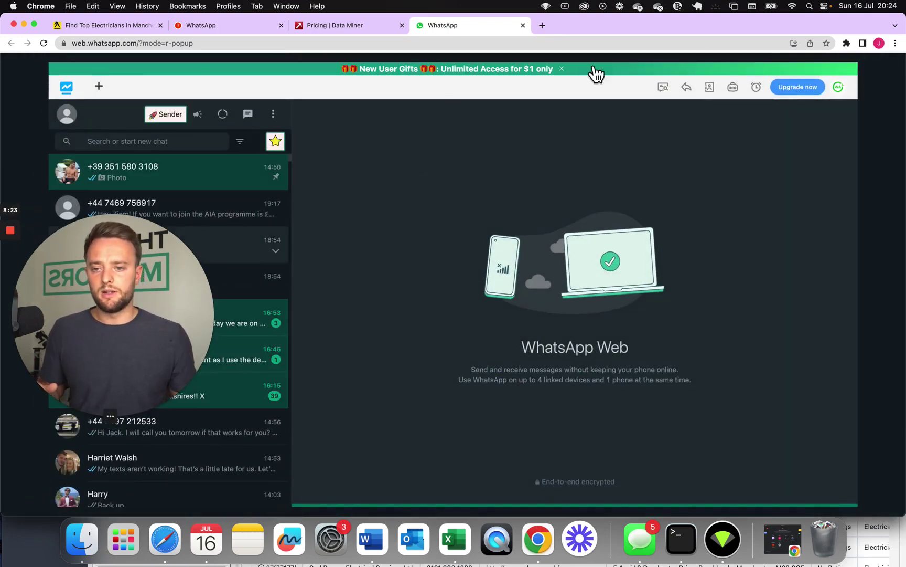
{"action": "left_click", "coordinate": [798, 89]}
{"action": "left_click", "coordinate": [785, 194]}
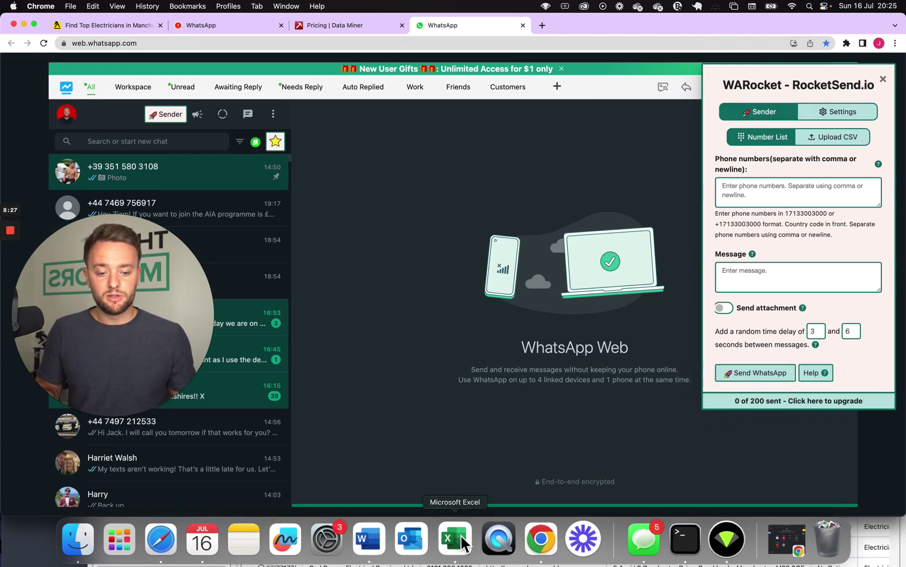
In the electricians workbook, select the phone numbers in column C (C2:C157) and copy them.
{"action": "left_click", "coordinate": [452, 539]}
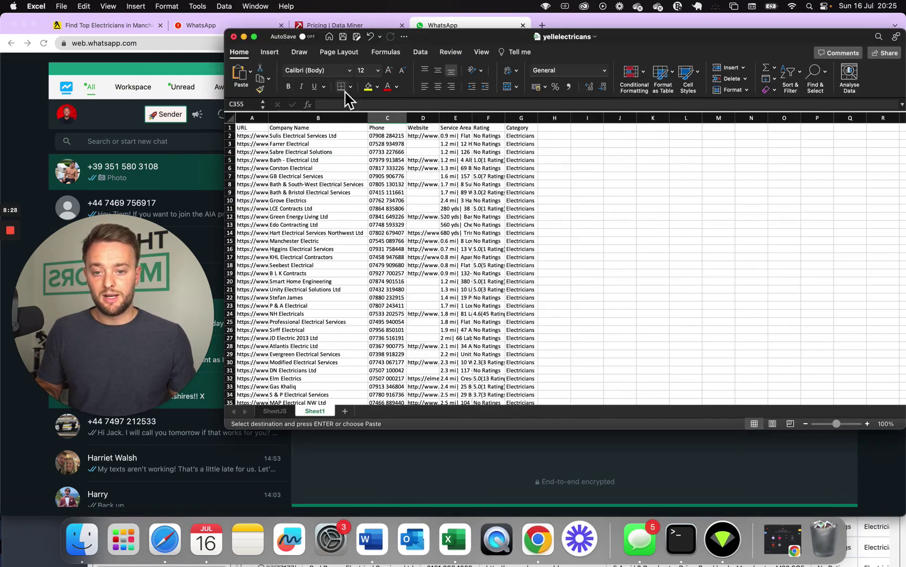
{"action": "scroll", "coordinate": [393, 142], "scroll_direction": "down", "scroll_amount": 20}
{"action": "scroll", "coordinate": [396, 143], "scroll_direction": "up", "scroll_amount": 20}
{"action": "left_click", "coordinate": [396, 143]}
{"action": "key", "text": "ctrl+shift+Down"}
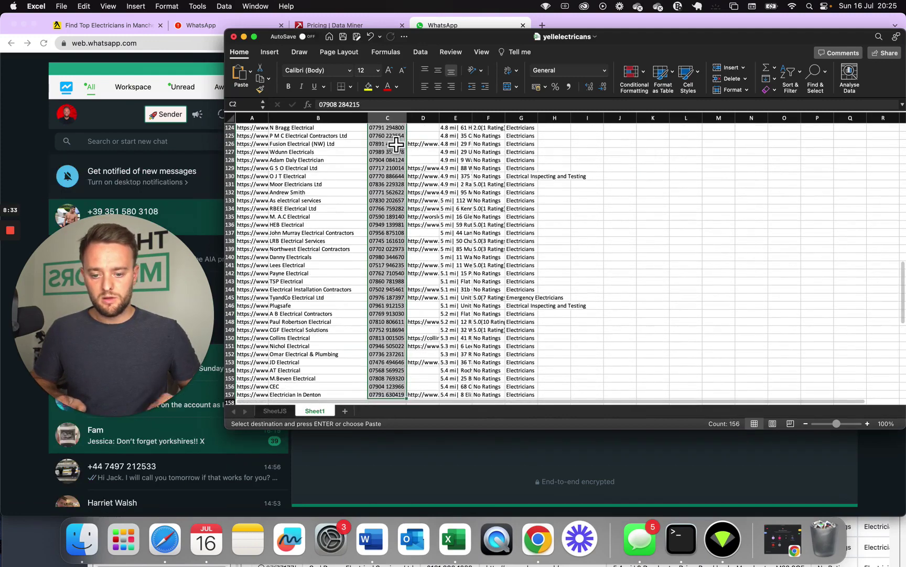
{"action": "scroll", "coordinate": [389, 135], "scroll_direction": "up", "scroll_amount": 20}
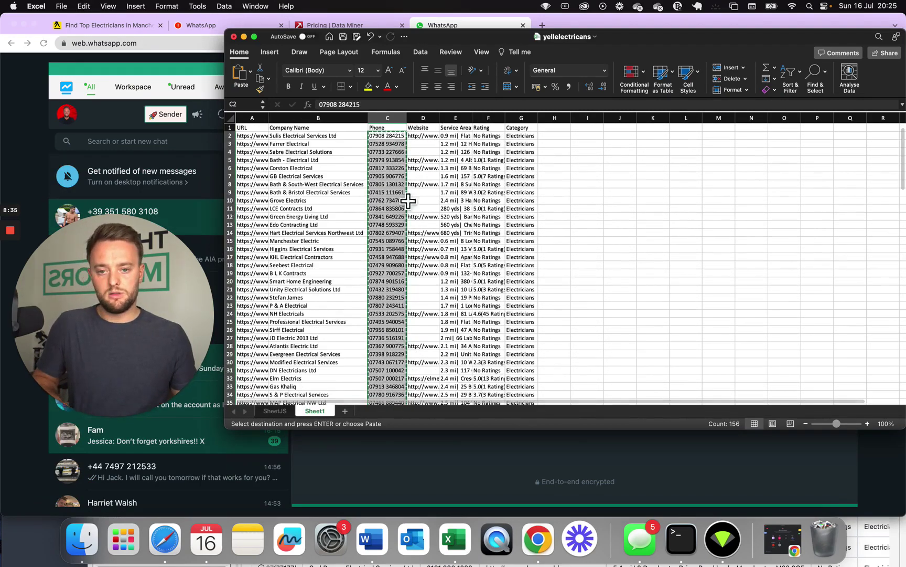
Paste the 156 numbers into RocketSend's phone numbers field and dismiss the WAPlus login popup.
{"action": "left_click", "coordinate": [507, 465]}
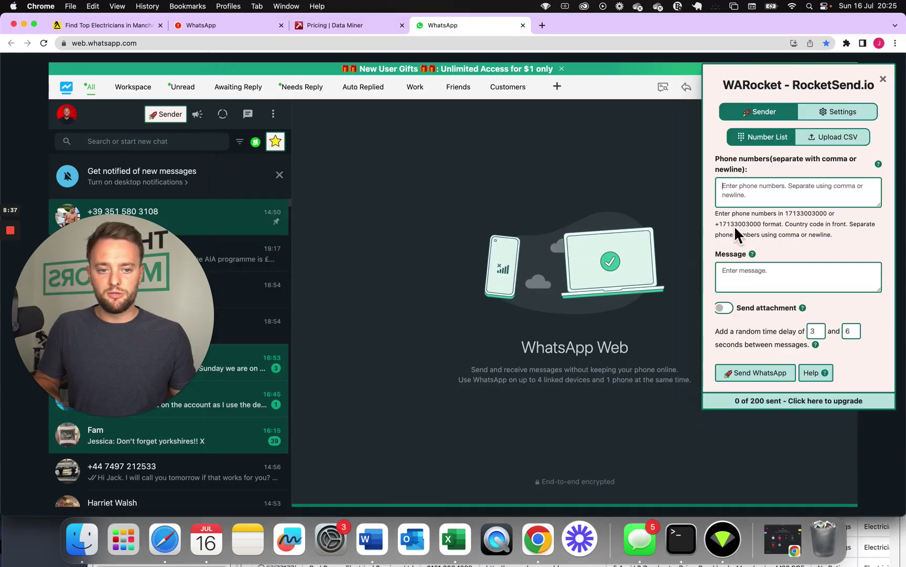
{"action": "left_click", "coordinate": [773, 210]}
{"action": "key", "text": "super+v"}
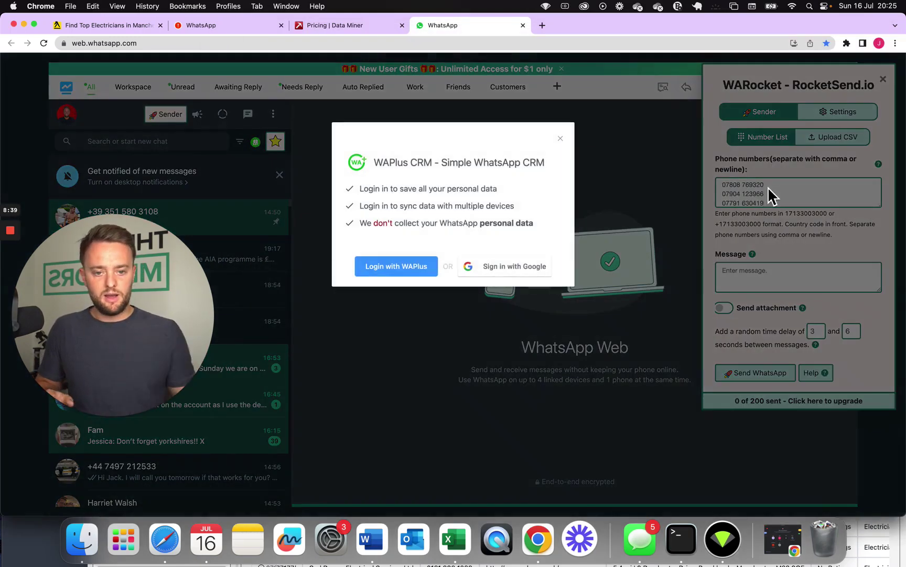
{"action": "left_click", "coordinate": [560, 138]}
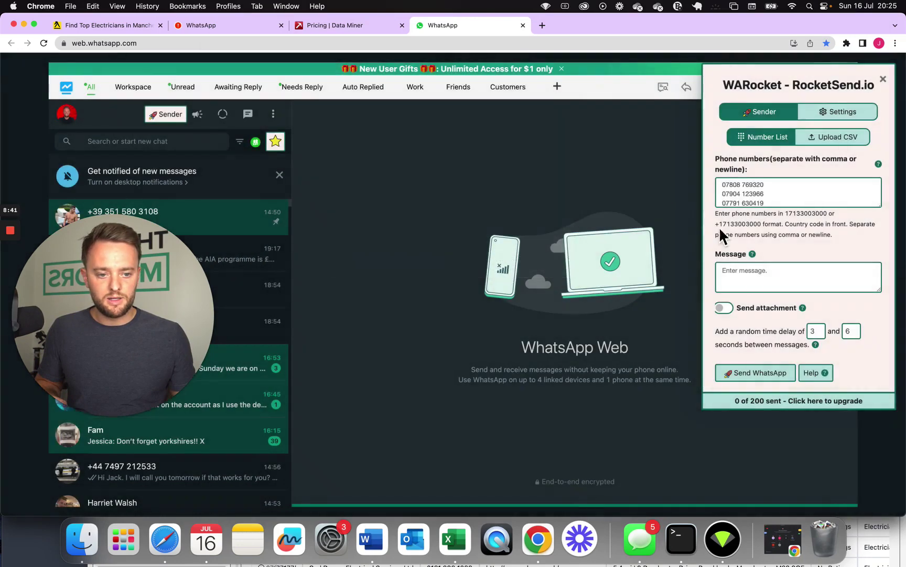
Copy the entire outreach letter from Word, then return to WhatsApp Web's RocketSend panel.
{"action": "left_click", "coordinate": [368, 539]}
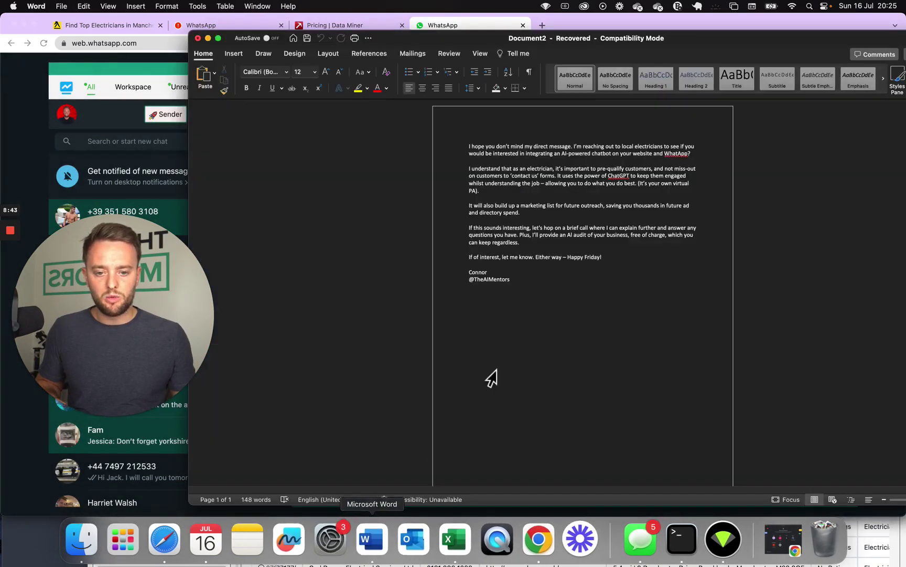
{"action": "key", "text": "super+a"}
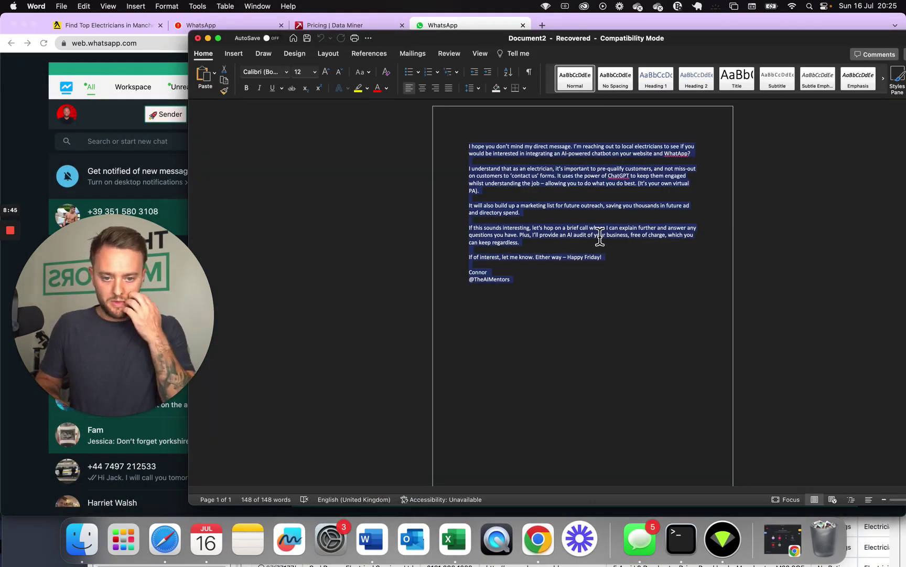
{"action": "left_click", "coordinate": [592, 341]}
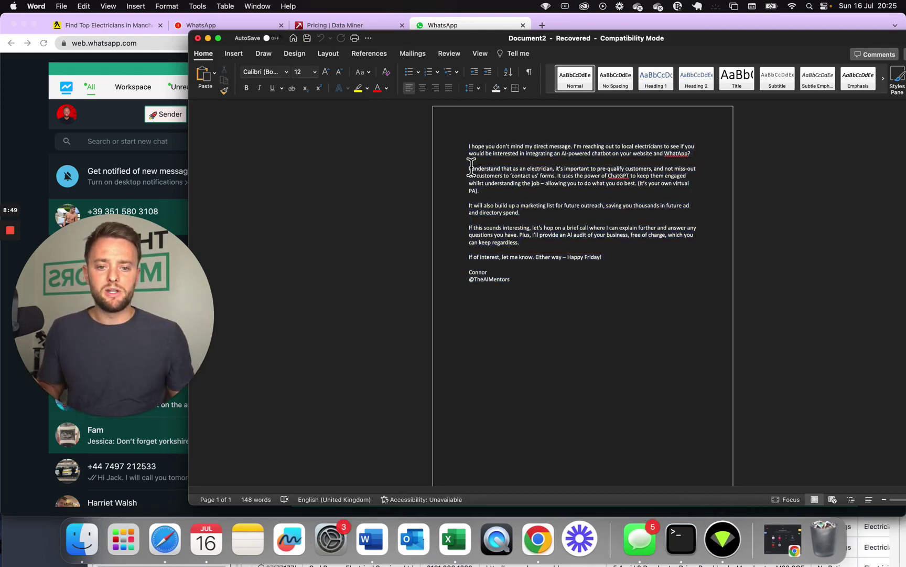
{"action": "left_click_drag", "start_coordinate": [469, 147], "coordinate": [597, 352]}
{"action": "left_click", "coordinate": [597, 352]}
{"action": "key", "text": "super+a"}
{"action": "key", "text": "super+c"}
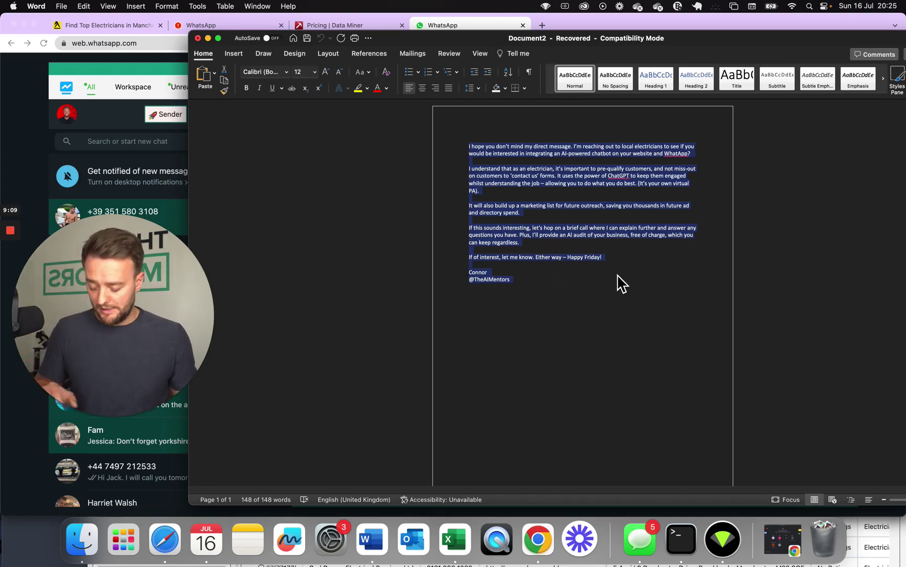
{"action": "key", "text": "super+Tab"}
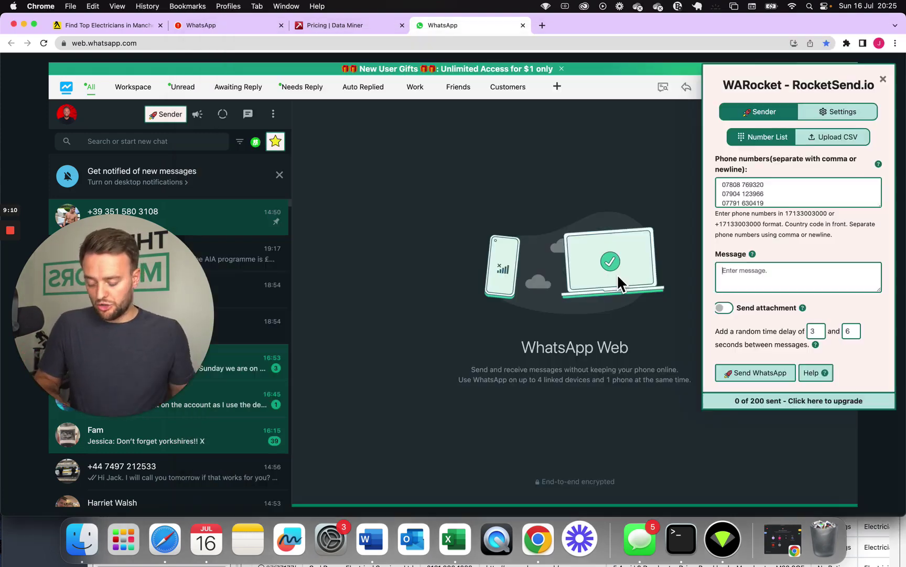
Paste the outreach letter into RocketSend's message field and enlarge the message box.
{"action": "left_click", "coordinate": [795, 280]}
{"action": "key", "text": "super+v"}
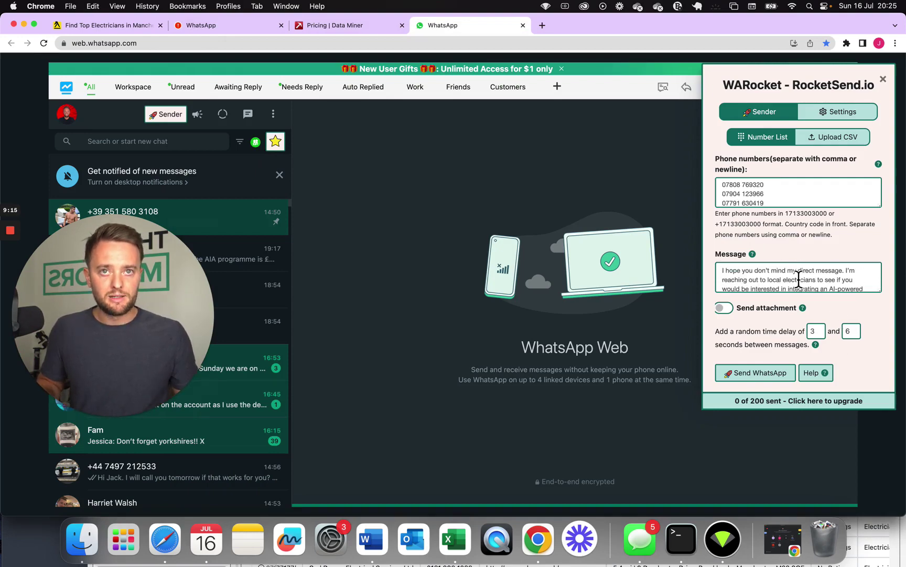
{"action": "key", "text": "super+a"}
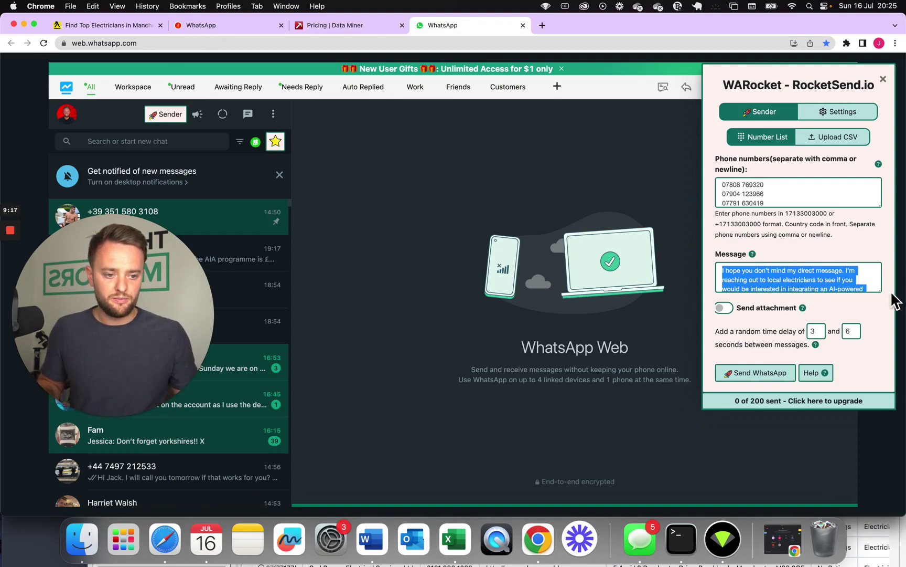
{"action": "left_click", "coordinate": [885, 294]}
{"action": "left_click_drag", "start_coordinate": [886, 297], "coordinate": [882, 397]}
{"action": "scroll", "coordinate": [810, 328], "scroll_direction": "down", "scroll_amount": 5}
{"action": "scroll", "coordinate": [758, 409], "scroll_direction": "down", "scroll_amount": 3}
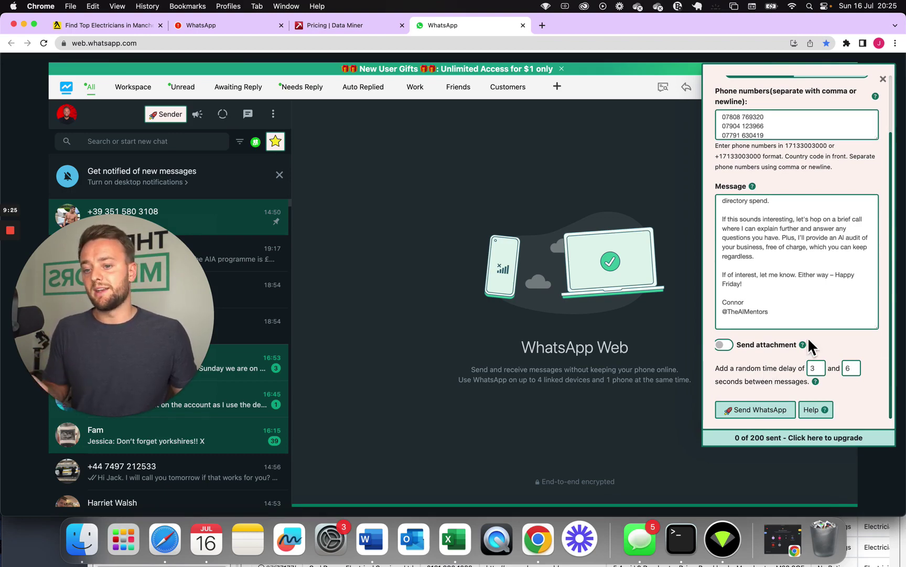
Set the random delay between messages to 10 minimum and 17 maximum seconds.
{"action": "double_click", "coordinate": [812, 368]}
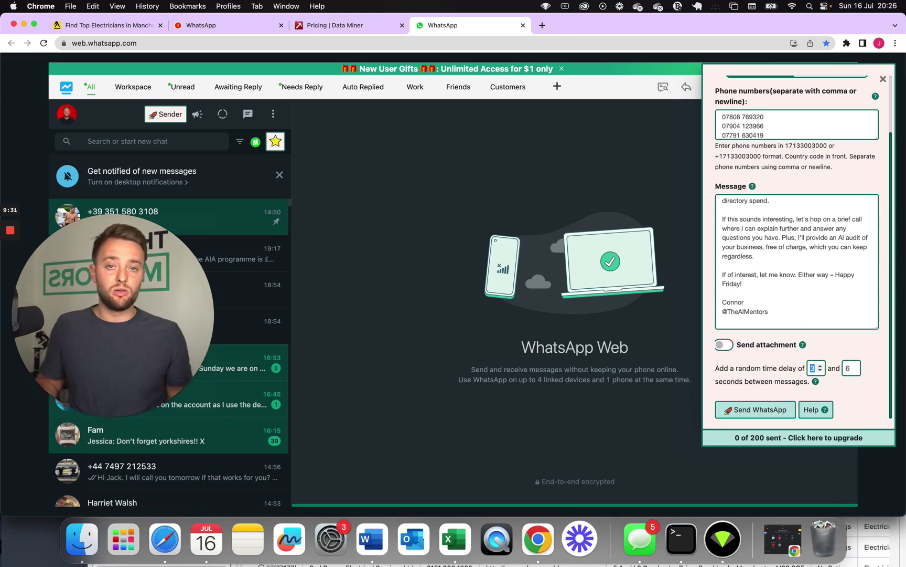
{"action": "type", "text": "10"}
{"action": "key", "text": "Tab"}
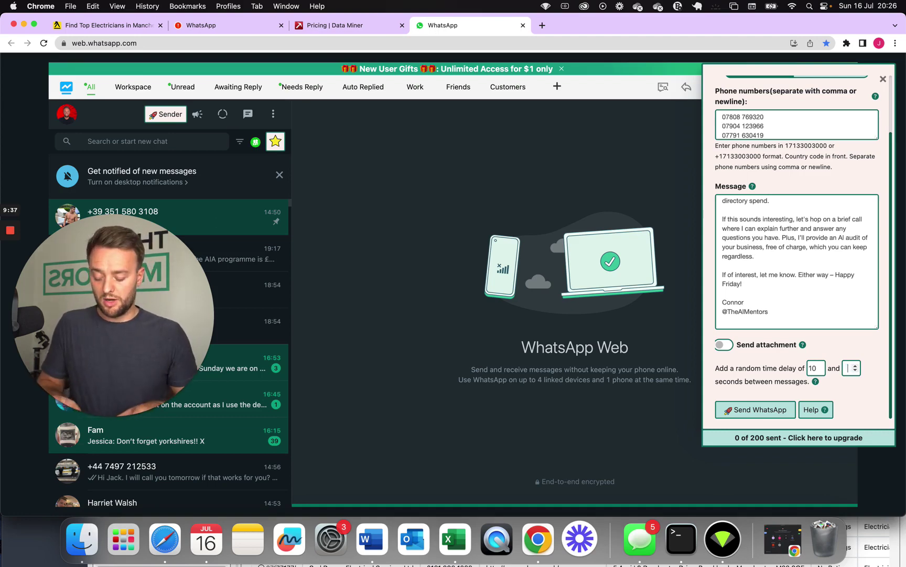
{"action": "type", "text": "17"}
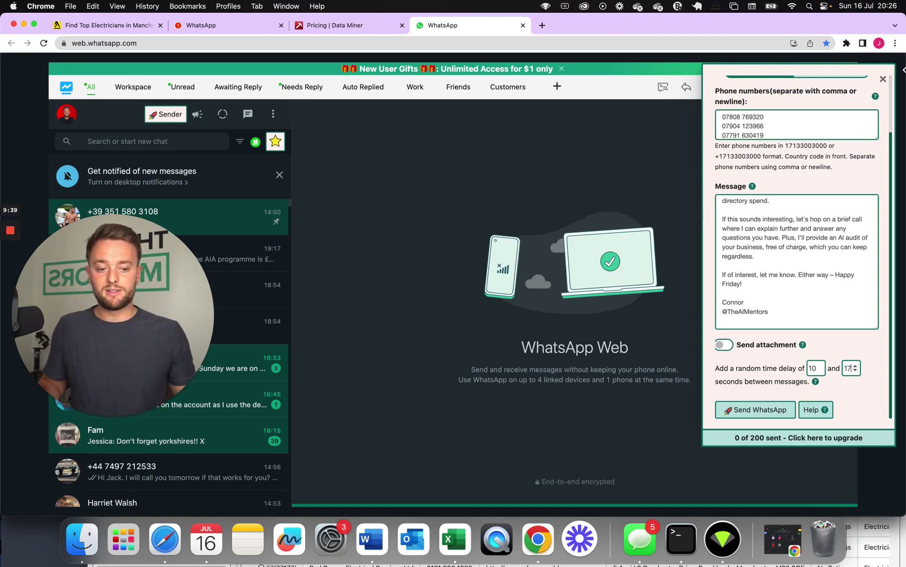
Start the bulk WhatsApp send to the 156 numbers, then confirm leaving the page.
{"action": "left_click", "coordinate": [758, 419]}
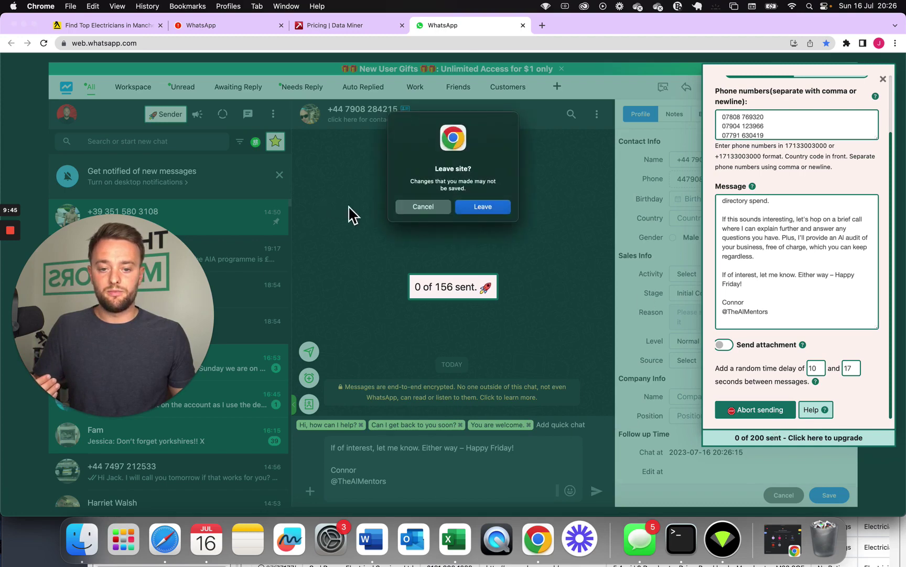
{"action": "left_click", "coordinate": [468, 207]}
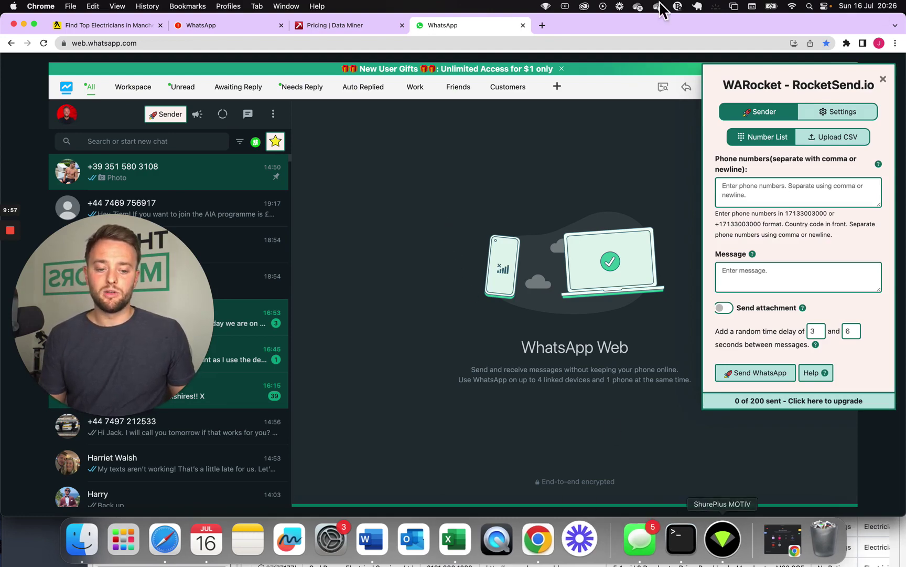
Open Chrome's side panel, view the Data Miner pricing page, then return to Yell's Manchester electricians results.
{"action": "left_click", "coordinate": [863, 43]}
{"action": "left_click", "coordinate": [846, 43]}
{"action": "left_click", "coordinate": [350, 23]}
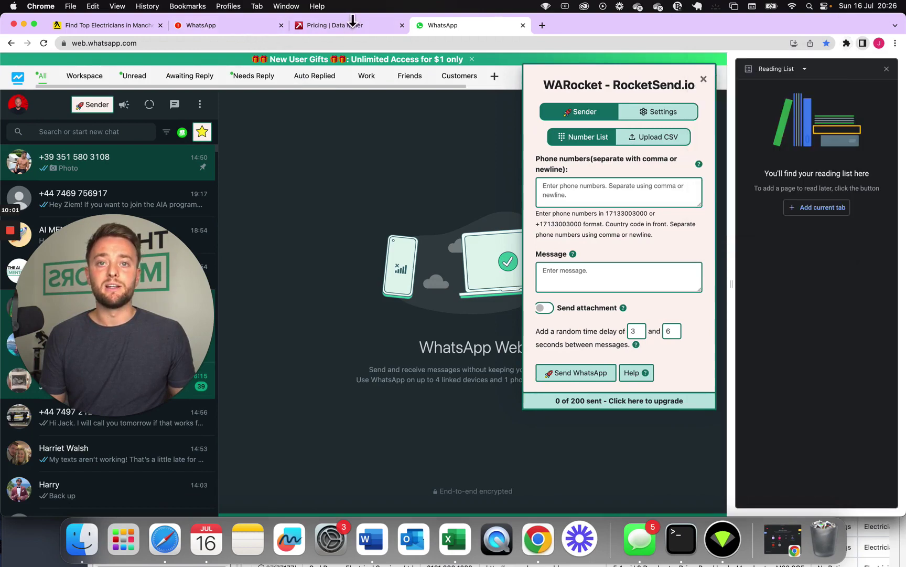
{"action": "left_click", "coordinate": [353, 23]}
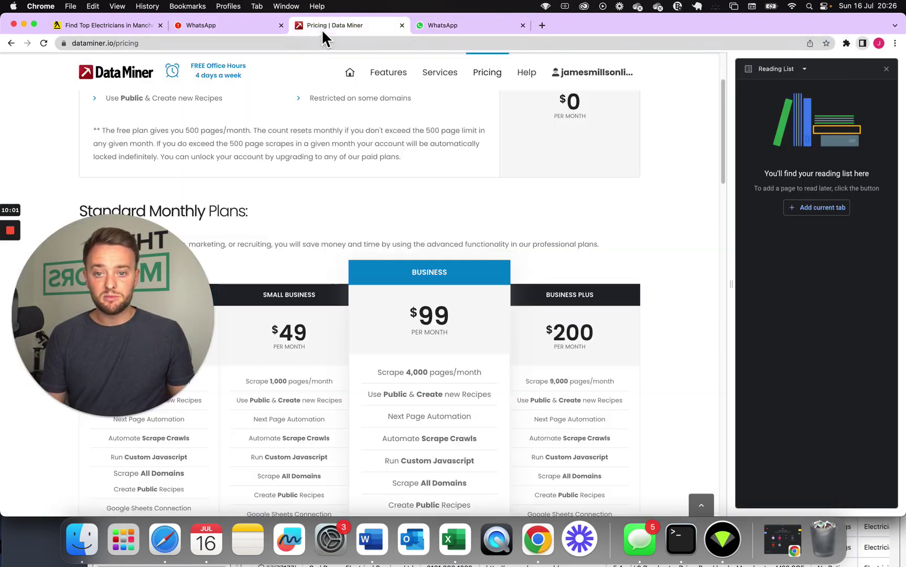
{"action": "left_click", "coordinate": [114, 25]}
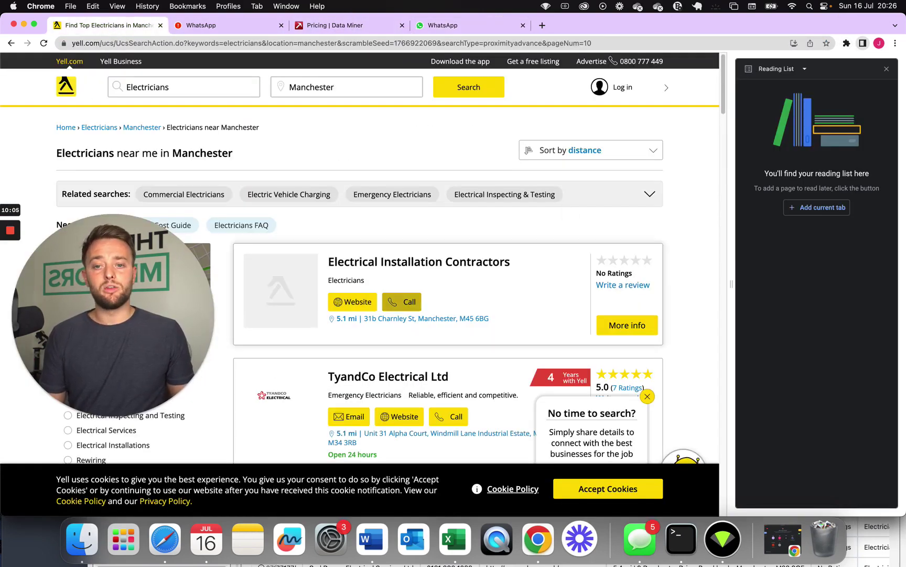